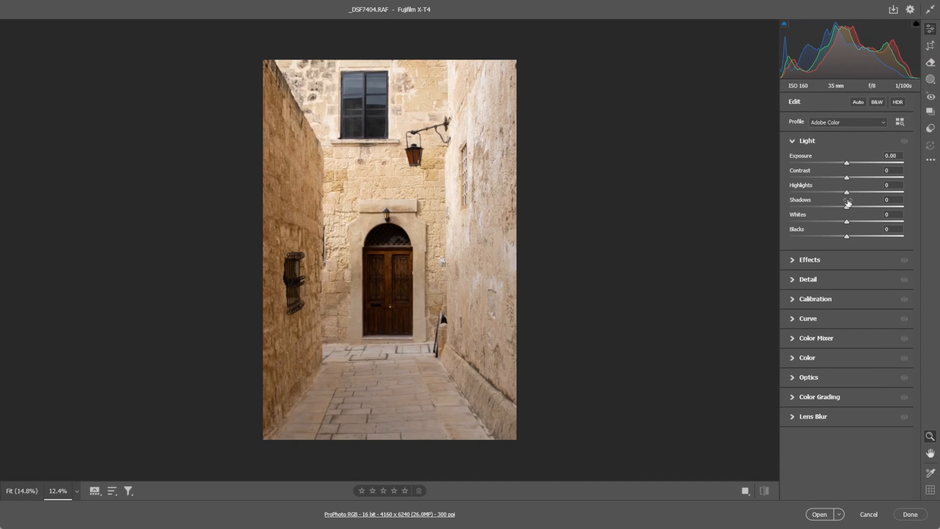
click(790, 261)
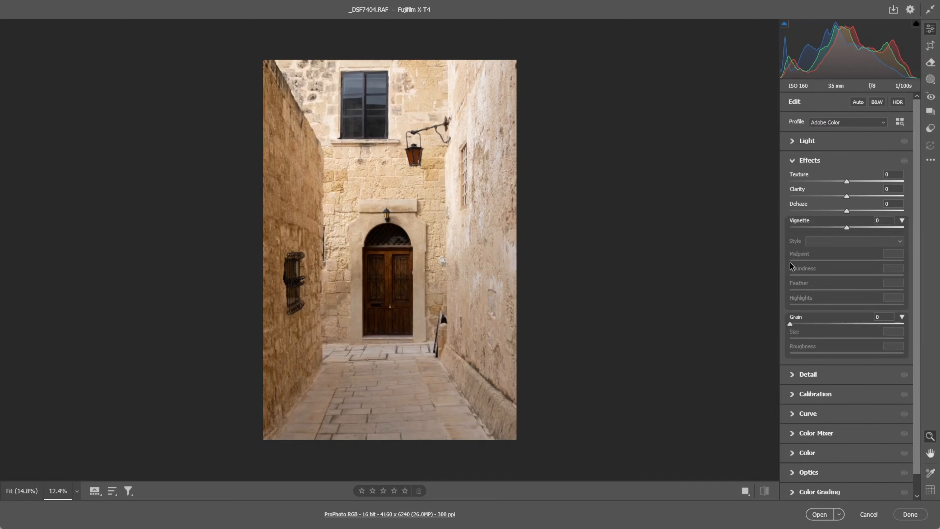
click(795, 140)
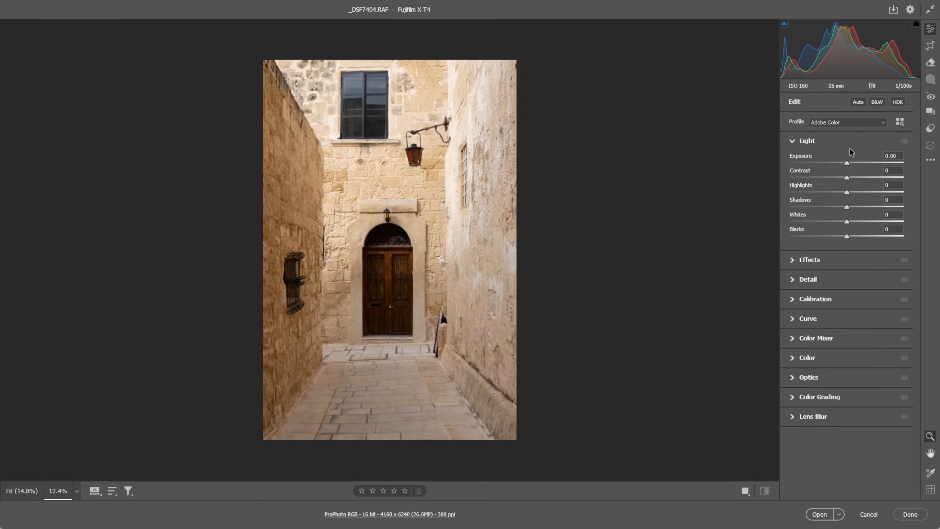
Apply the 12 Blvck 12 preset from the Blvck The Preset Bay group and set its amount to 150
click(931, 129)
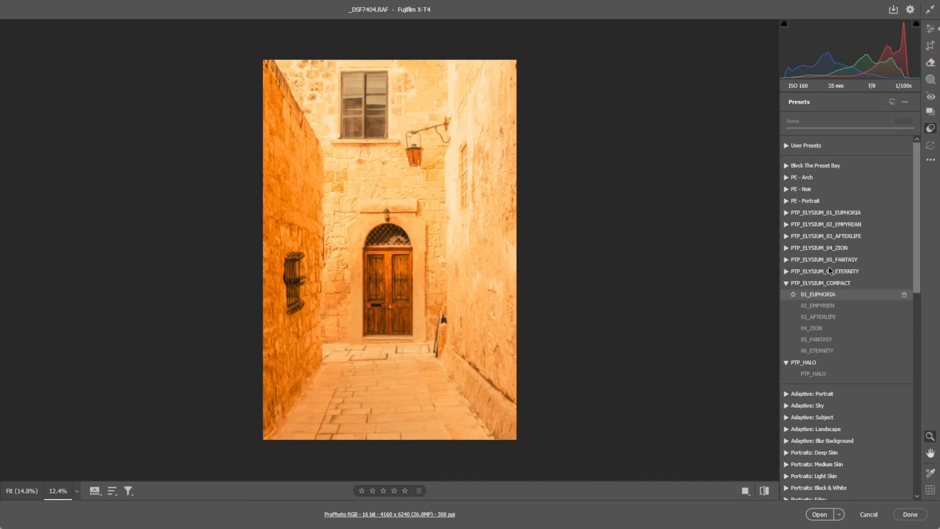
click(786, 283)
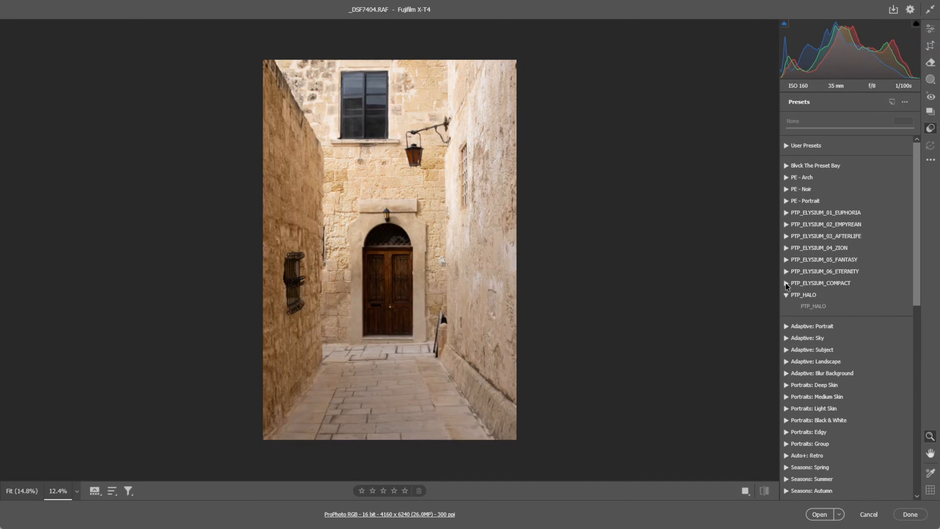
click(786, 166)
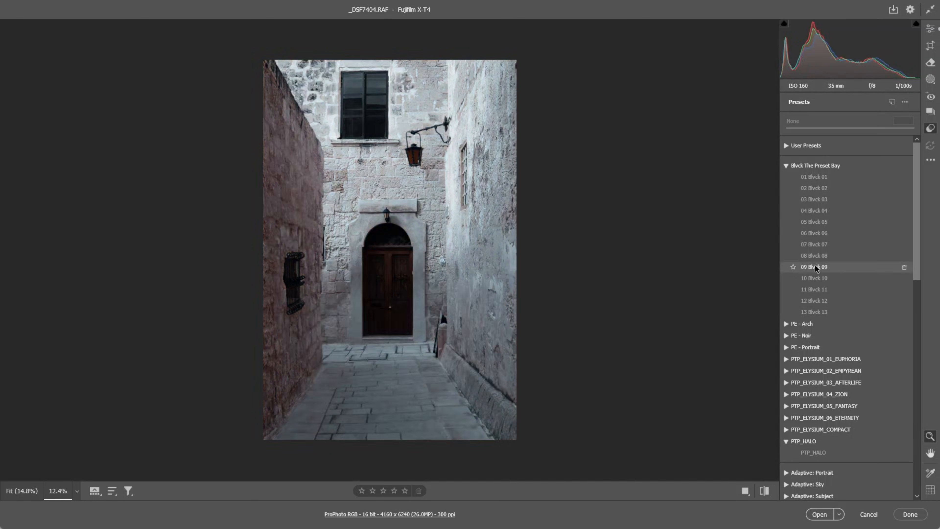
click(812, 299)
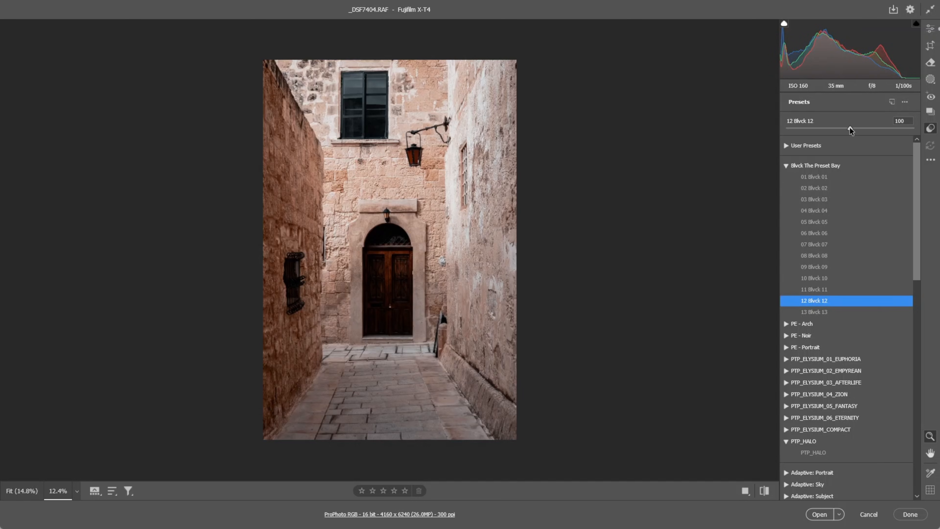
drag(850, 129, 785, 136)
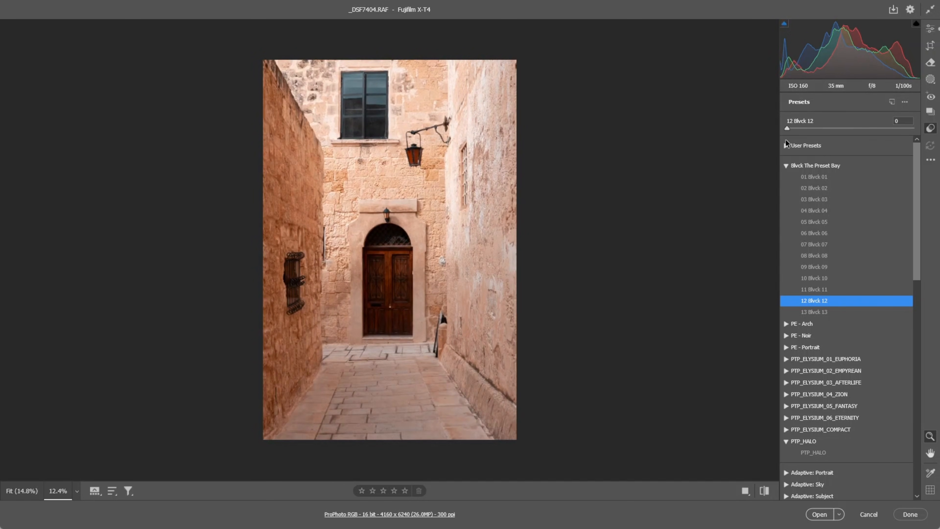
drag(787, 141, 882, 140)
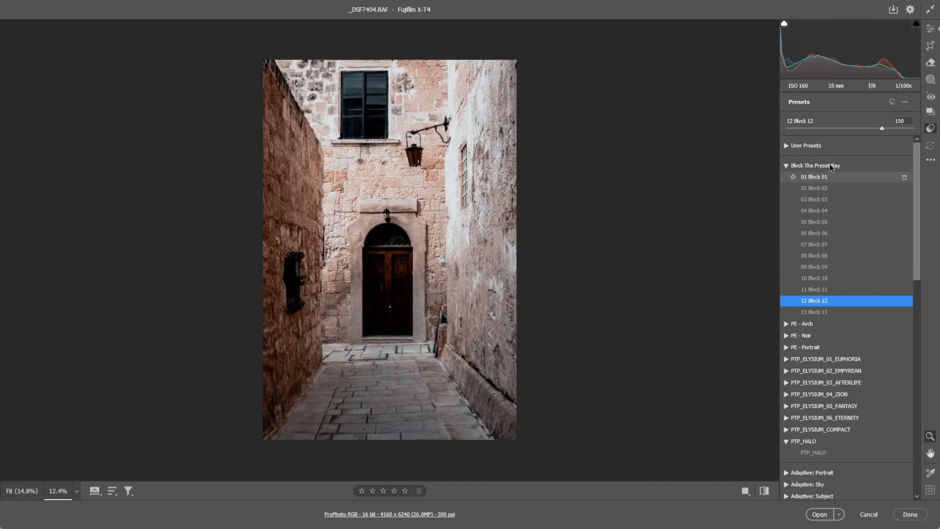
Review the preset's Light, Effects, Color and Curve adjustments in the edit settings
click(930, 28)
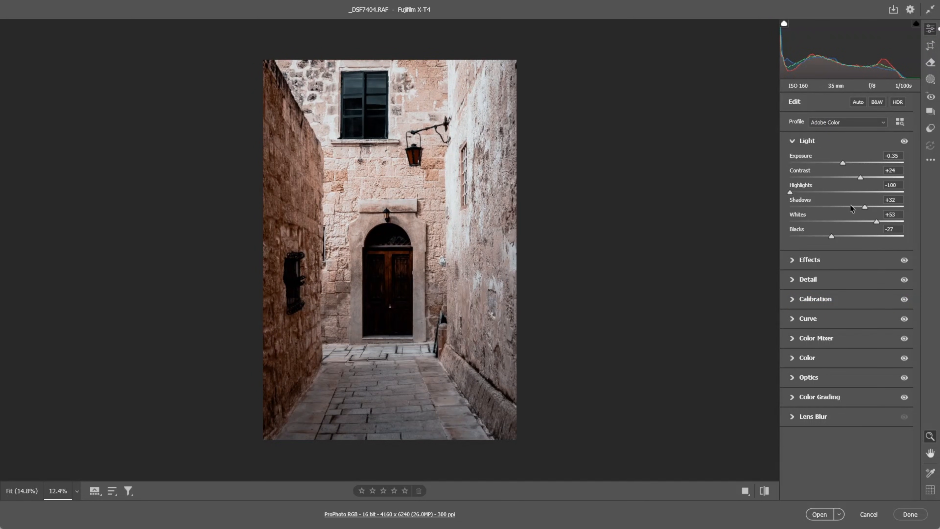
click(792, 261)
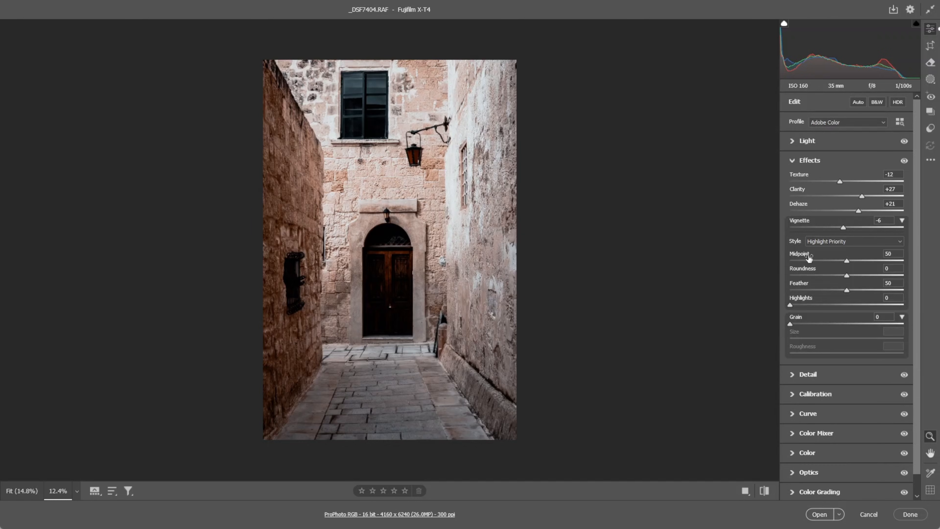
click(792, 160)
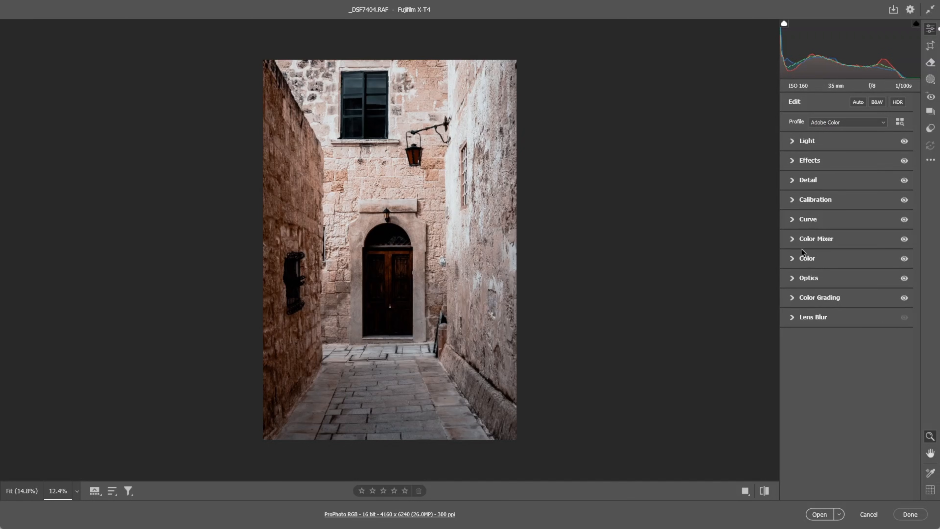
click(794, 259)
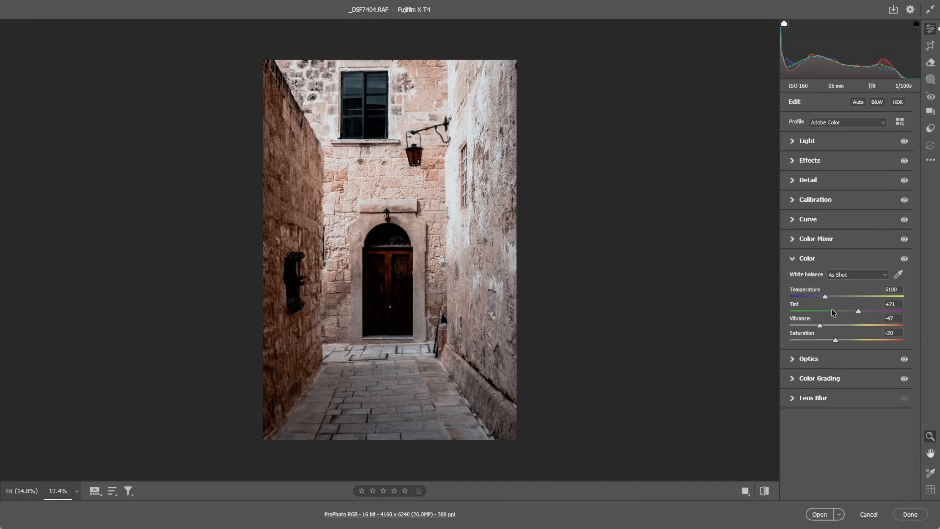
click(793, 261)
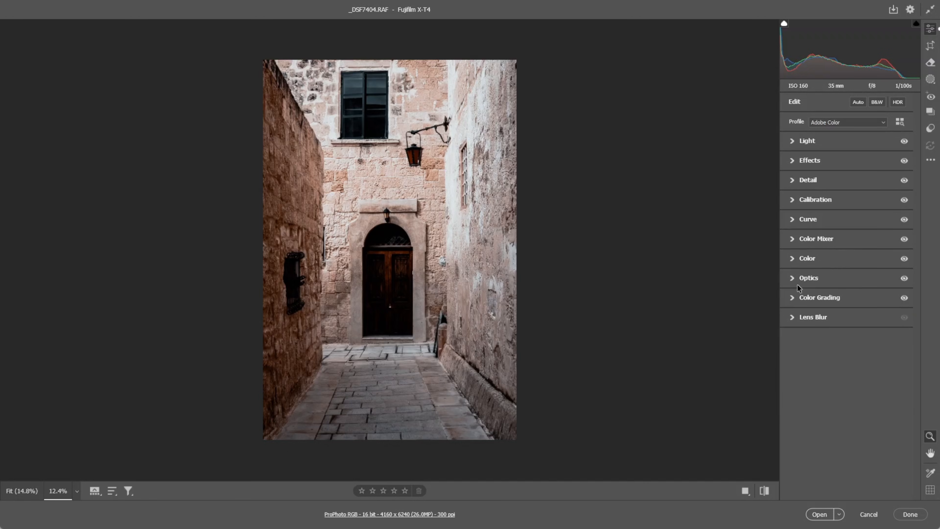
click(791, 220)
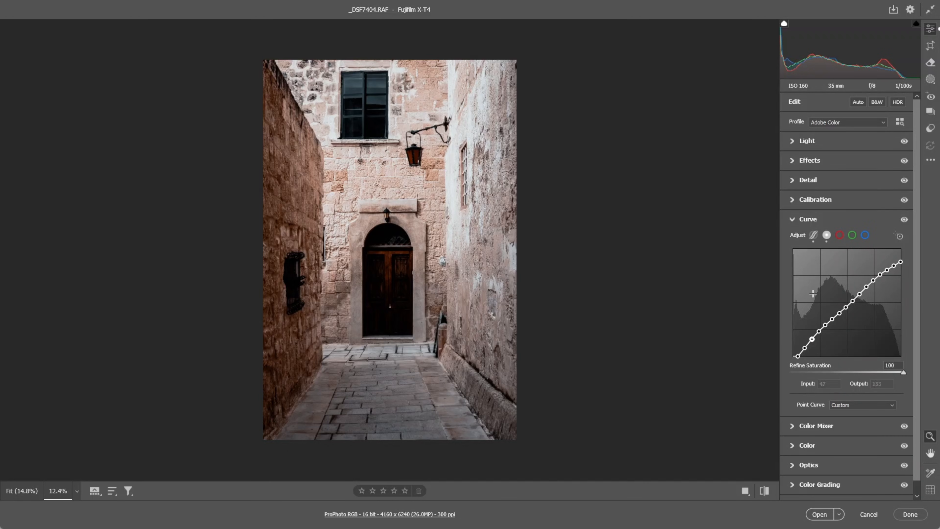
click(792, 219)
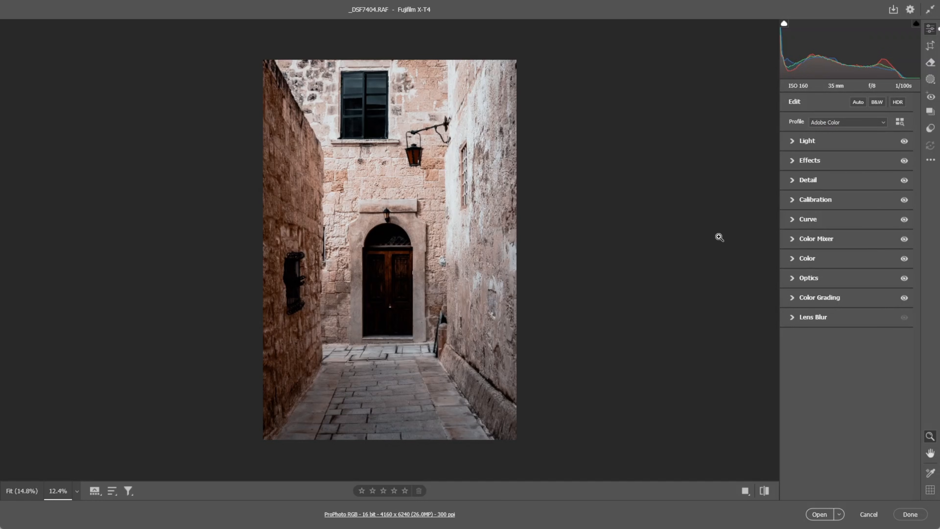
Darken the whole photo by setting the global Exposure to -1.30
click(792, 141)
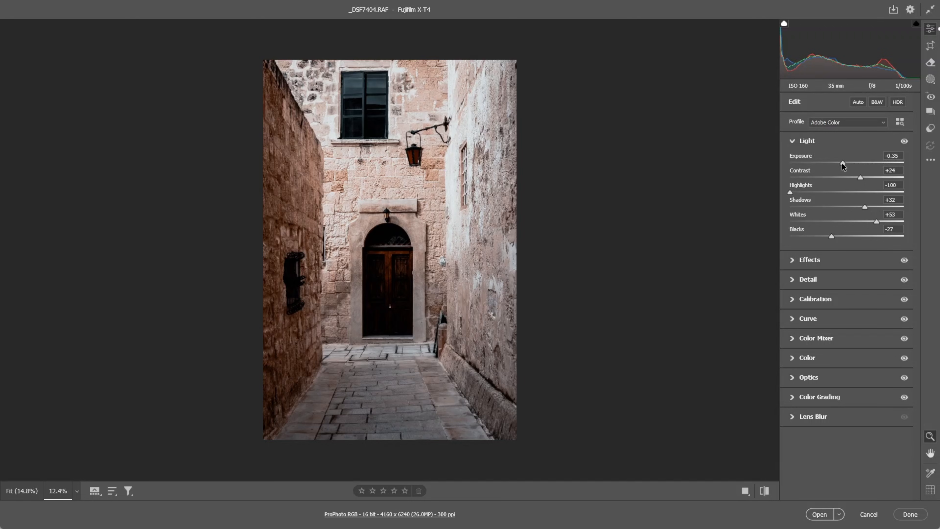
drag(843, 166, 833, 167)
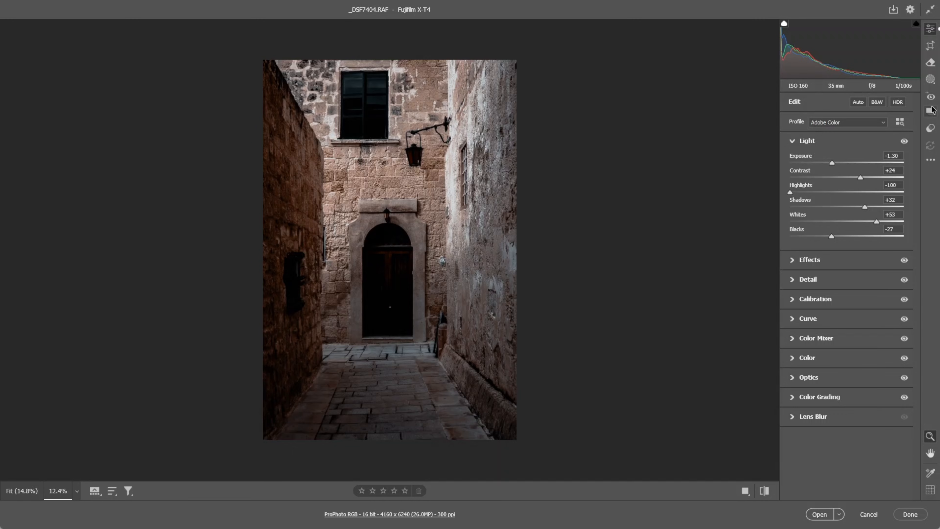
Add a linear gradient mask from the photo's top edge down to the lantern and set its Exposure to -0.85
click(931, 80)
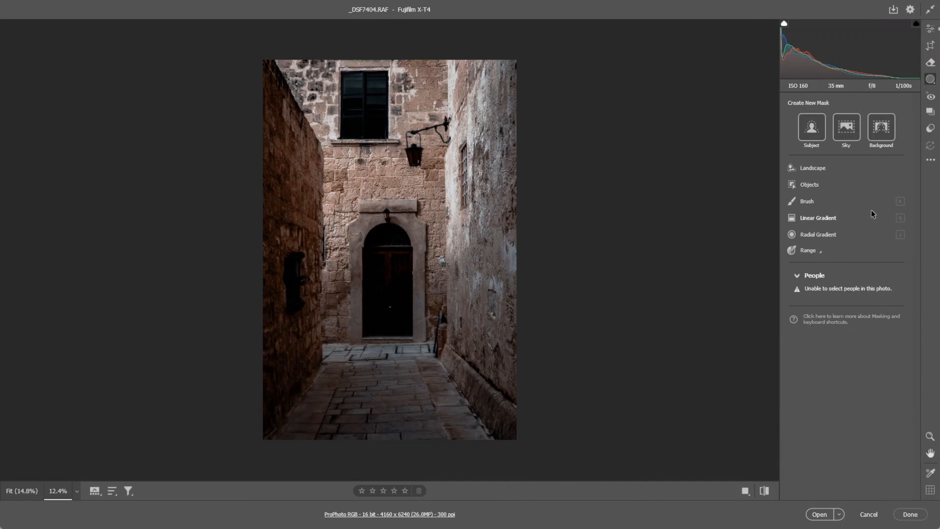
click(803, 218)
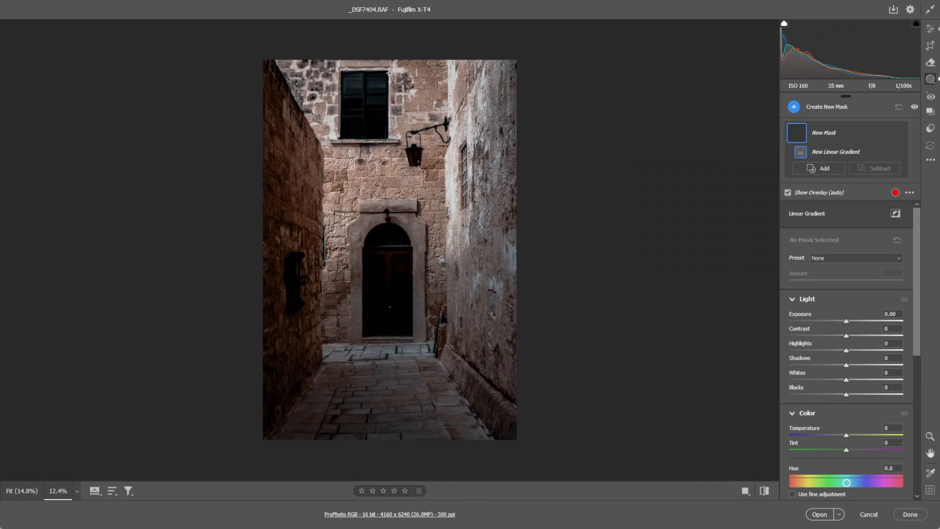
drag(390, 56, 391, 166)
drag(846, 320, 833, 324)
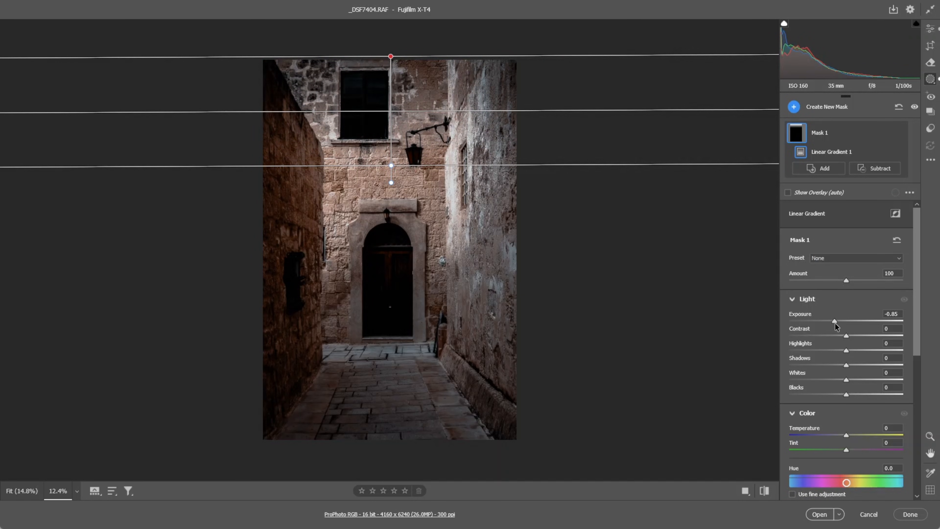
Add a linear gradient mask from the photo's bottom edge up over the paving and set its Exposure to -0.45
click(794, 107)
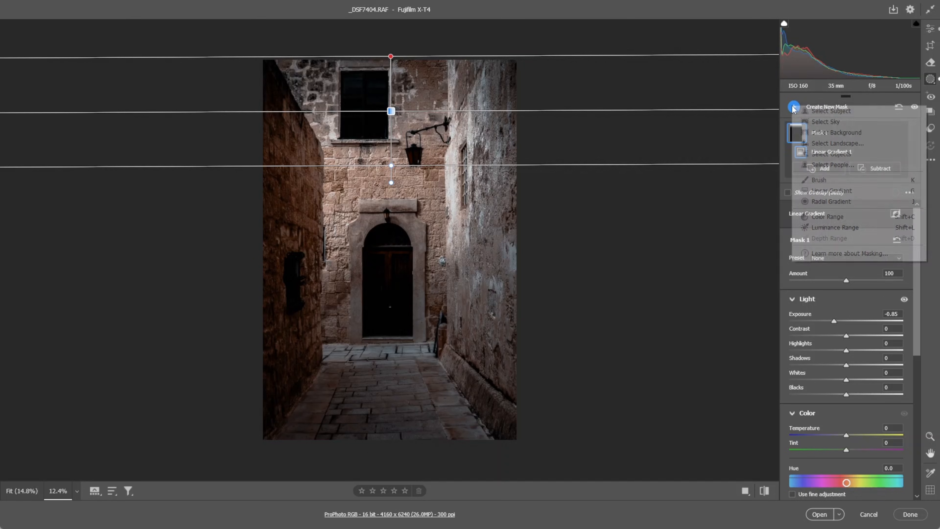
click(826, 193)
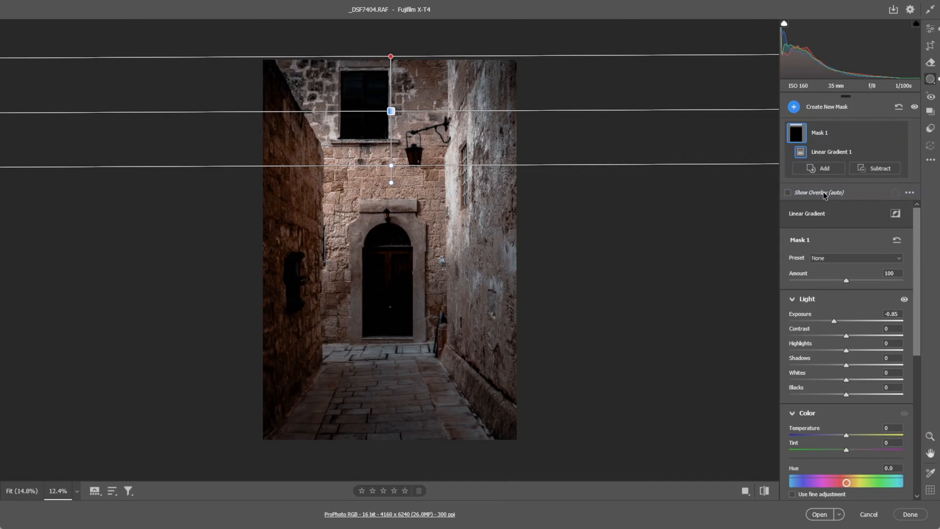
drag(395, 443, 393, 354)
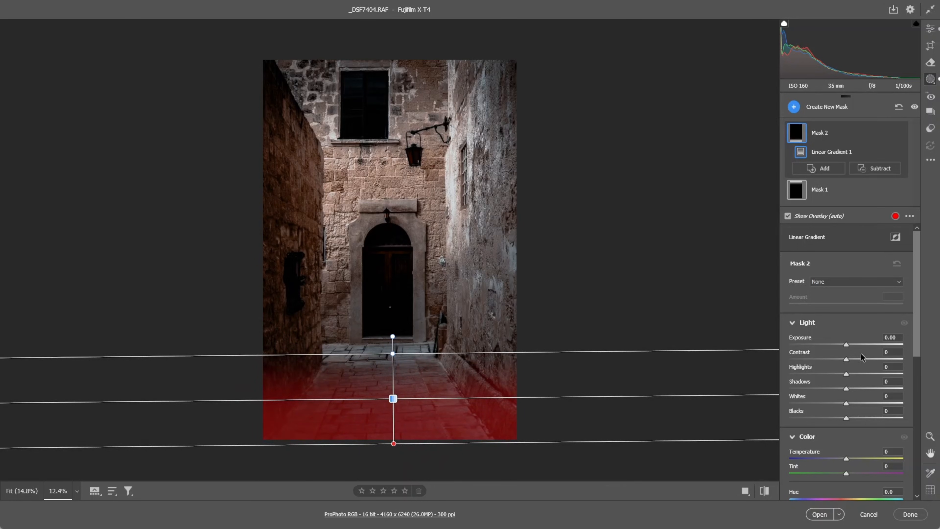
drag(847, 346, 841, 346)
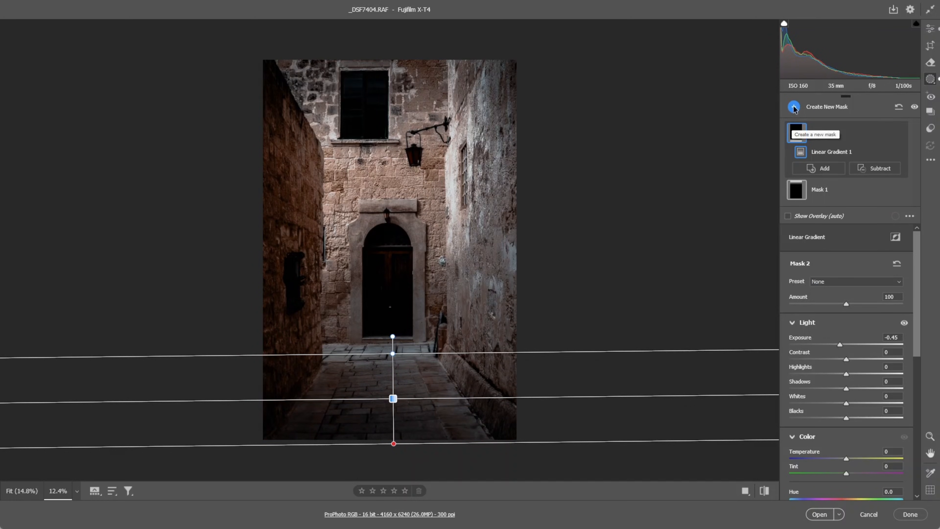
Add a linear gradient mask from the photo's right edge inward to the door frame and set its Exposure to -0.30
click(794, 106)
click(828, 194)
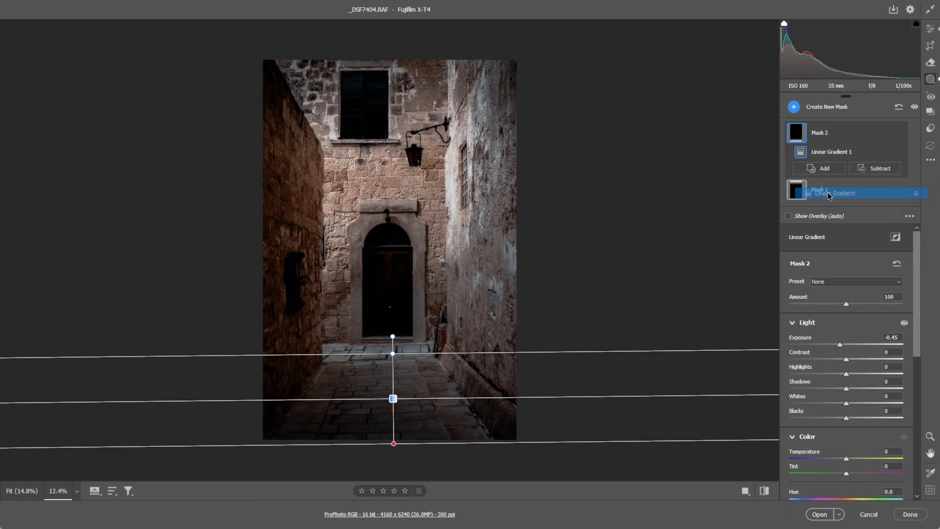
drag(522, 246, 427, 245)
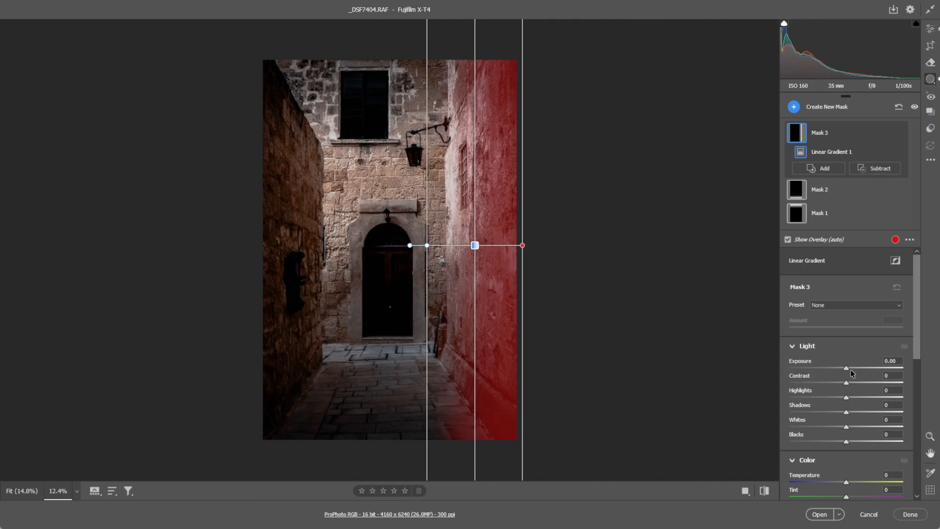
drag(846, 368, 843, 368)
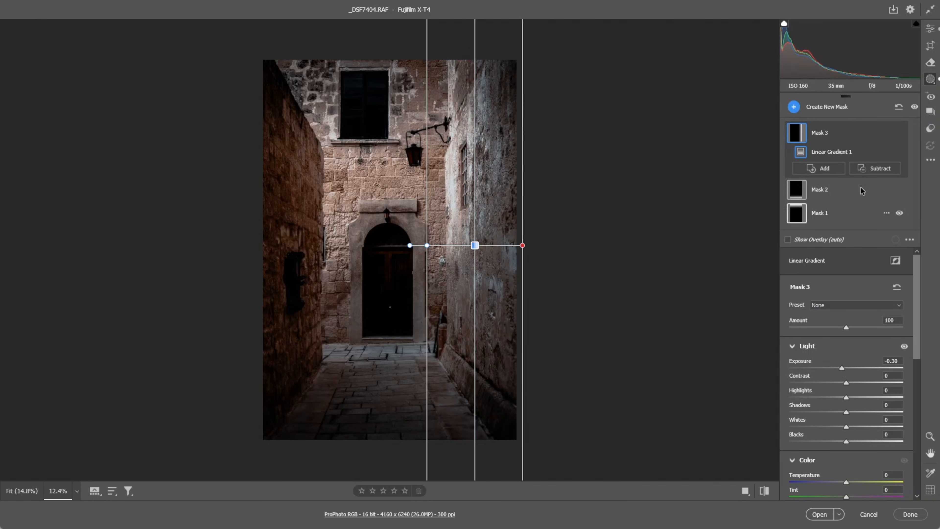
Add a narrow linear gradient mask along the photo's left edge and set its Exposure to -0.05
click(814, 107)
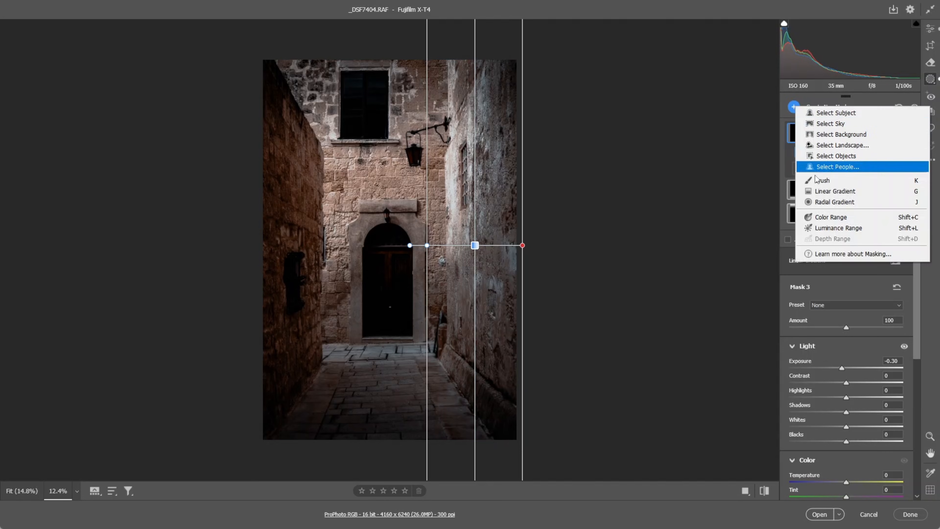
click(820, 191)
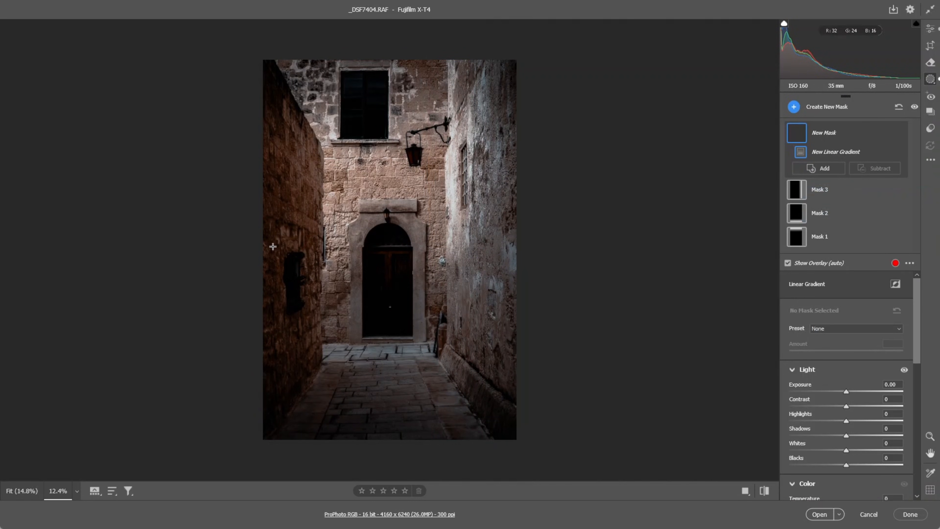
drag(263, 244, 294, 243)
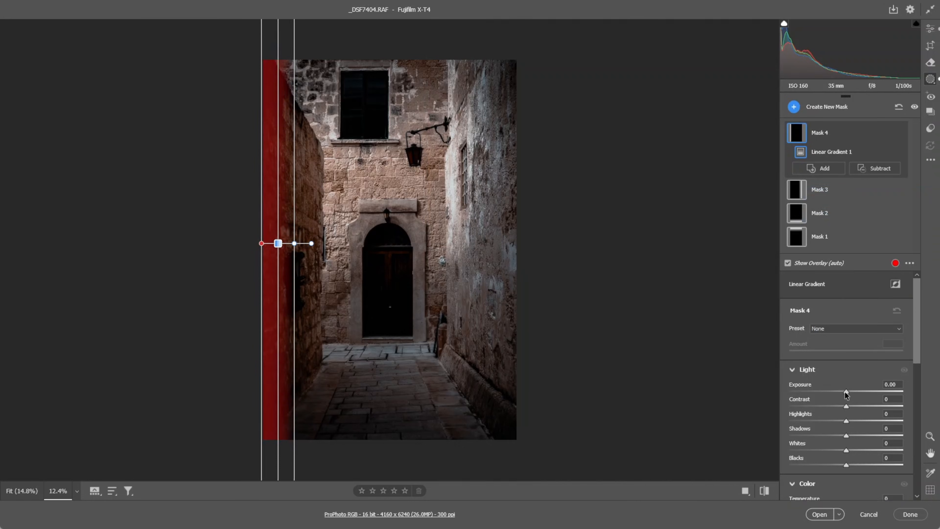
drag(845, 391, 845, 391)
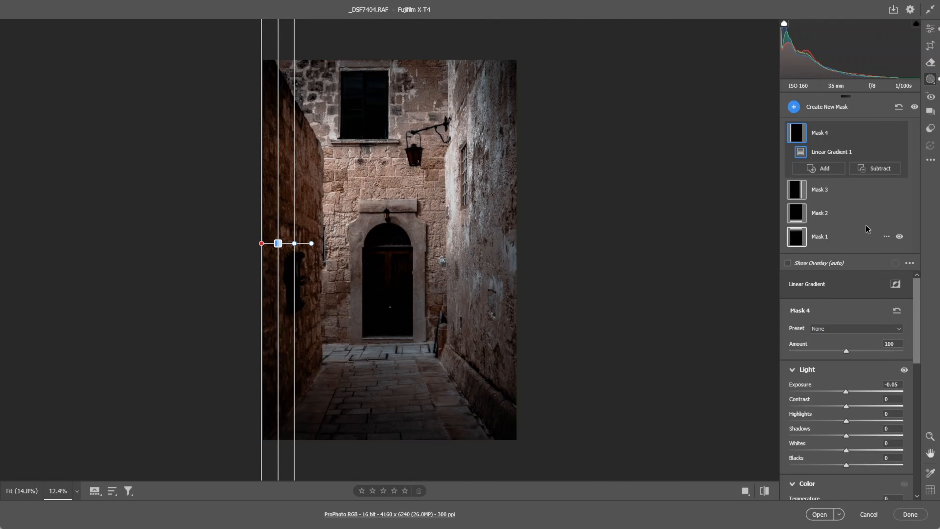
Darken the gradient mask over the right wall by setting its Exposure to -0.45
click(799, 189)
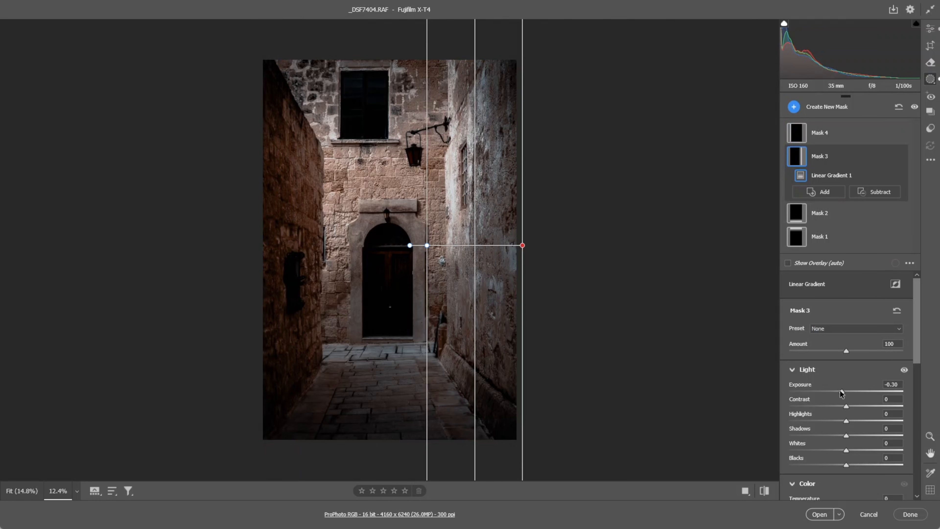
drag(841, 391, 840, 392)
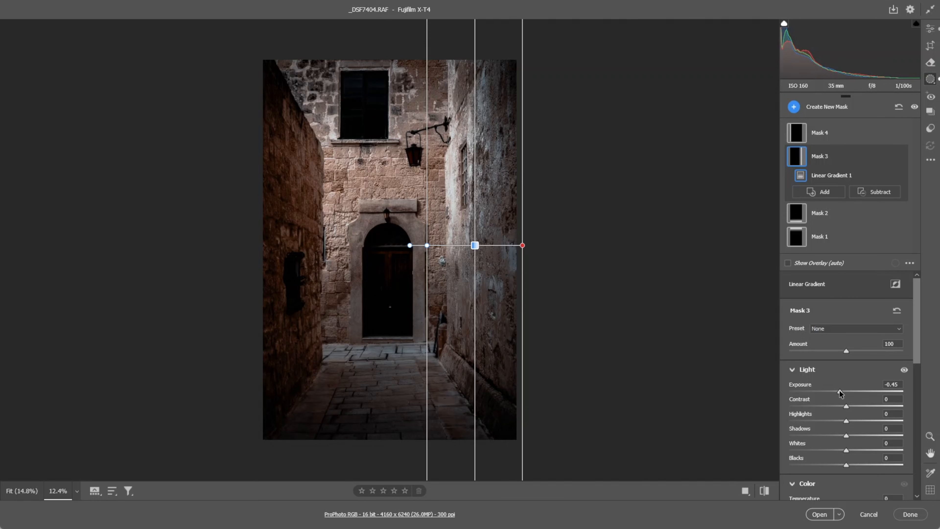
Add a brush mask with size 9 over the back wall, the bright edge of the right wall and the paving before the door
click(794, 107)
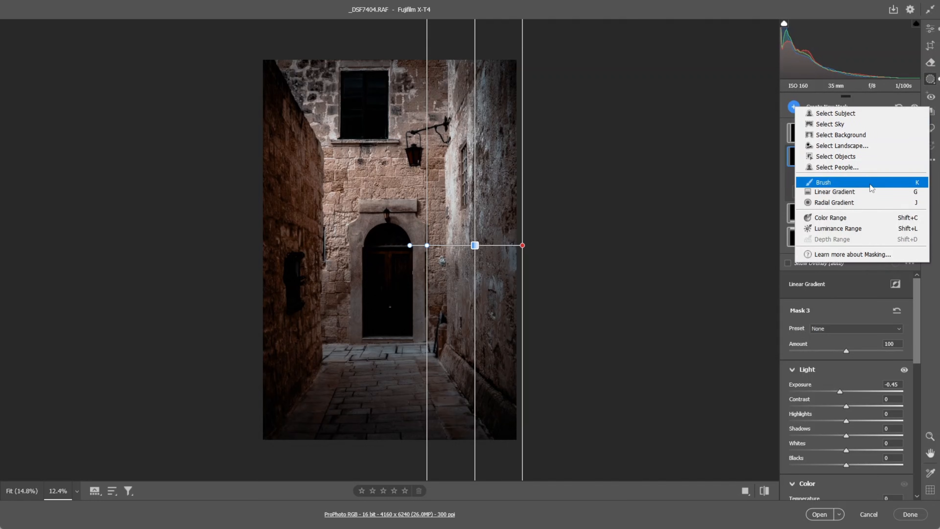
click(821, 182)
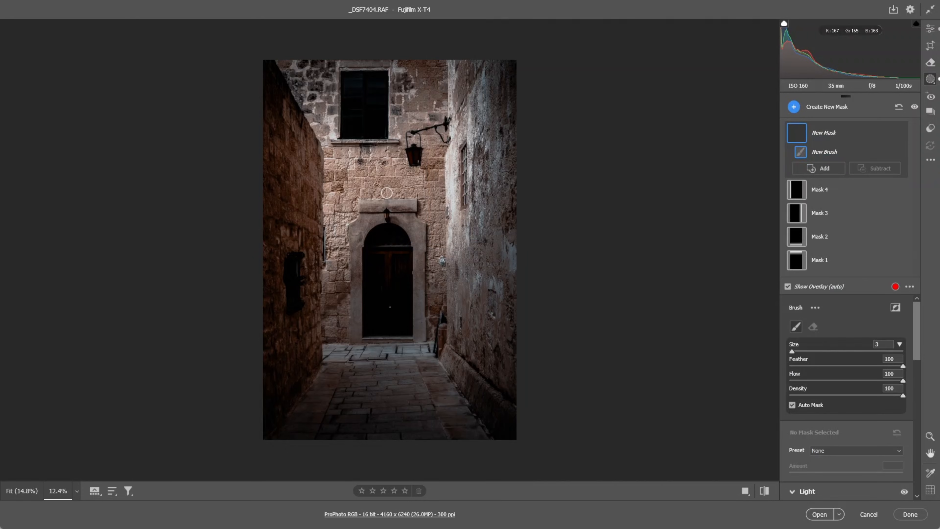
key(bracketright)
key(bracketright)
key(bracketright)
key(bracketright)
key(bracketright)
key(bracketright)
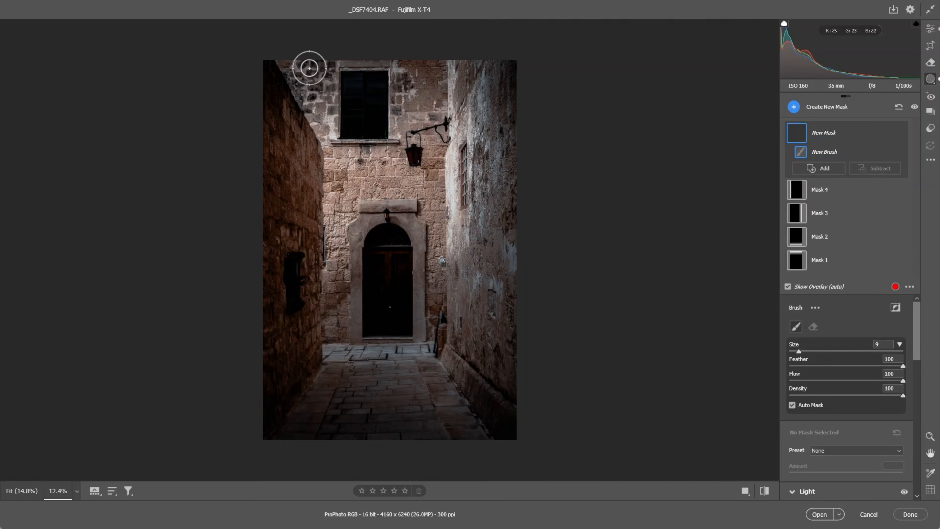
mouse_move(306, 67)
mouse_down()
mouse_move(324, 101)
mouse_move(329, 75)
mouse_move(322, 93)
mouse_move(342, 177)
mouse_move(377, 168)
mouse_move(428, 202)
mouse_move(424, 315)
mouse_move(446, 270)
mouse_move(416, 196)
mouse_move(340, 198)
mouse_move(338, 329)
mouse_move(364, 211)
mouse_move(401, 159)
mouse_move(419, 71)
mouse_move(395, 49)
mouse_move(337, 44)
mouse_move(408, 48)
mouse_move(422, 89)
mouse_move(418, 119)
mouse_move(413, 112)
mouse_move(433, 153)
mouse_move(432, 83)
mouse_move(411, 142)
mouse_move(423, 75)
mouse_move(410, 115)
mouse_move(419, 147)
mouse_move(312, 78)
mouse_move(441, 152)
mouse_move(456, 101)
mouse_move(434, 301)
mouse_up()
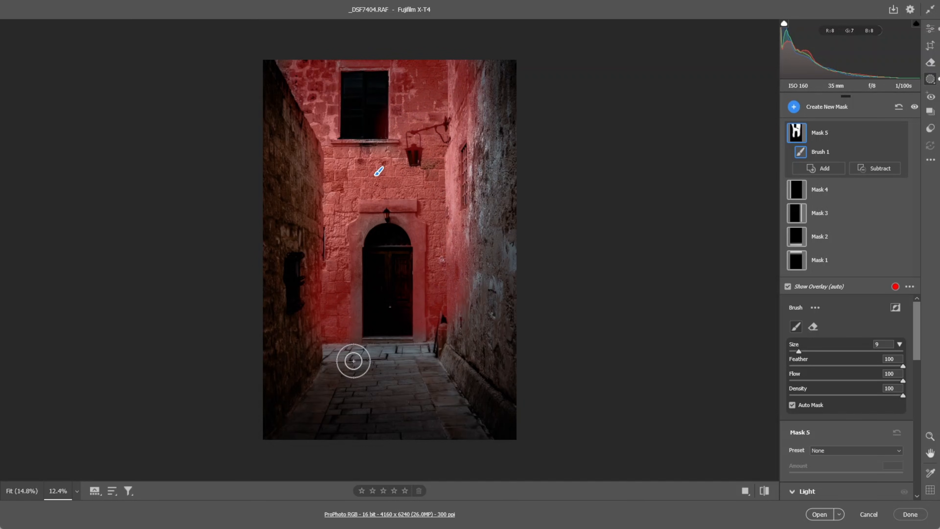
mouse_move(353, 361)
mouse_down()
mouse_move(331, 353)
mouse_move(442, 355)
mouse_up()
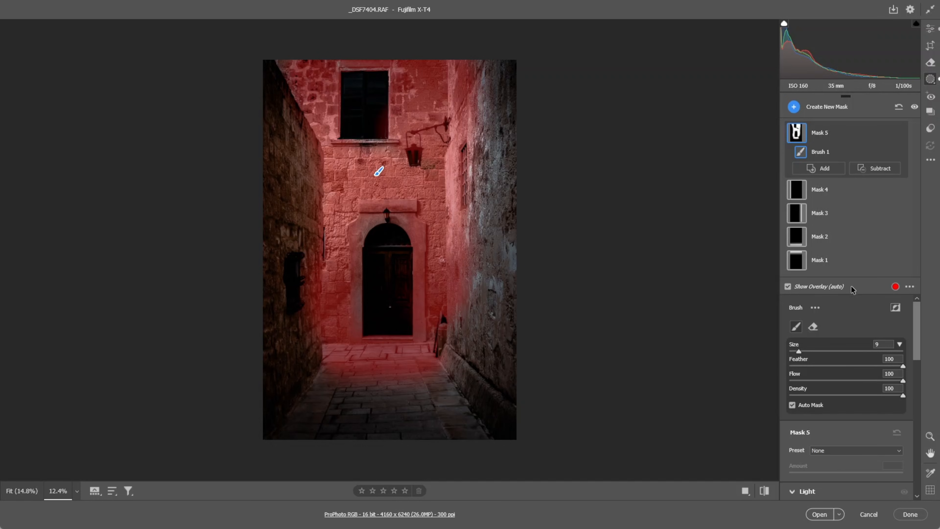
Subtract the hanging lantern from the back wall's brush mask and set the mask's Exposure to -0.35
click(879, 172)
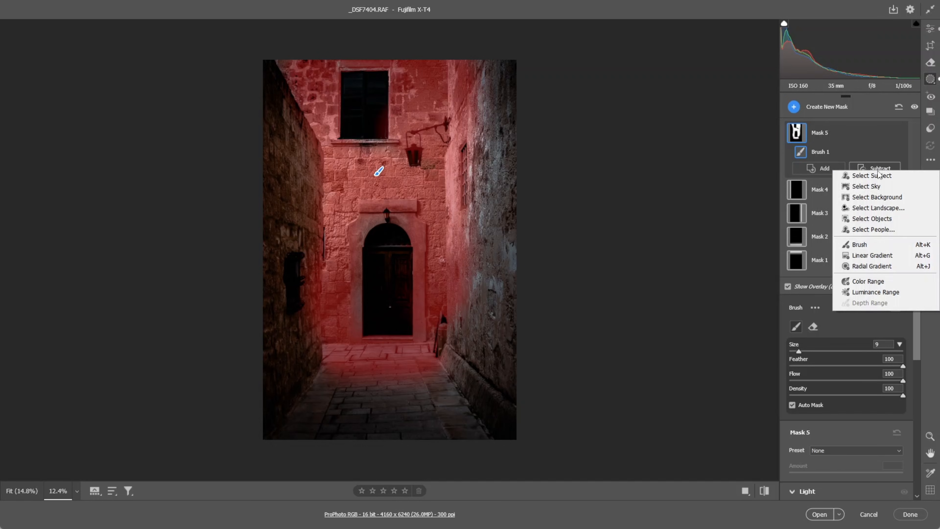
click(862, 247)
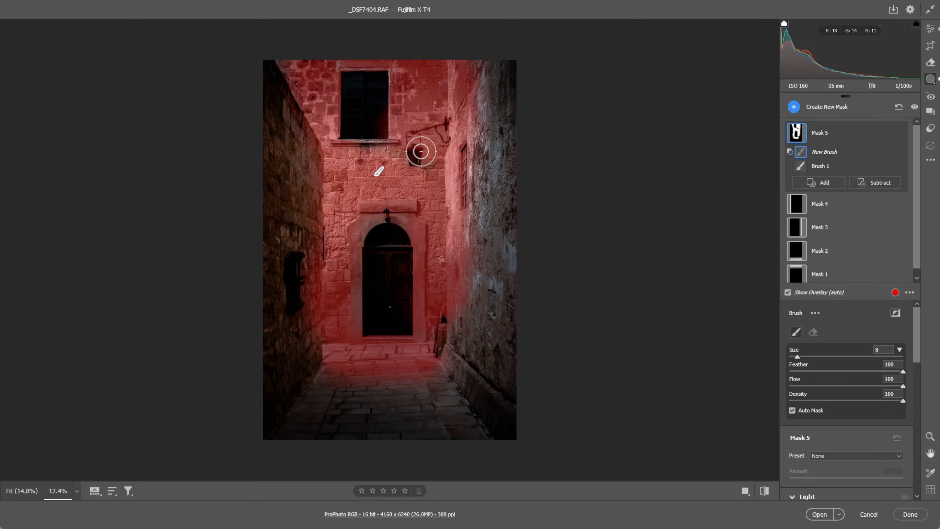
key(bracketleft)
mouse_move(421, 152)
mouse_down()
mouse_move(414, 138)
mouse_move(414, 159)
mouse_up()
scroll(847, 408, down, 5)
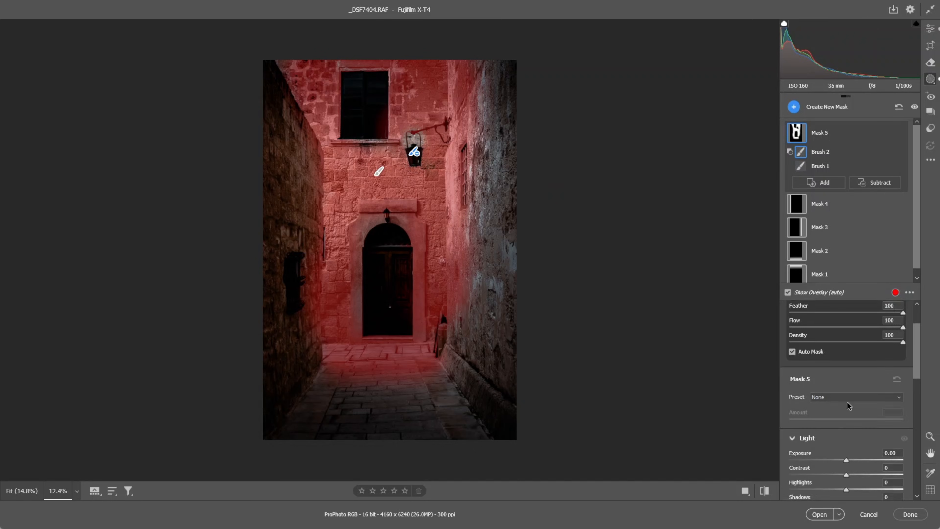
drag(846, 402, 842, 401)
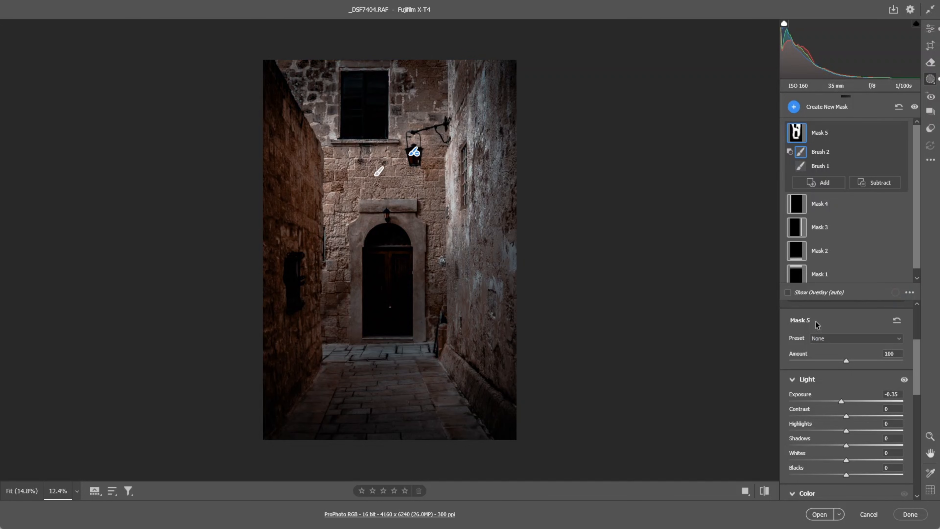
Add a brush mask over the wooden door and its arched top, and set its Exposure to +0.35 and Shadows to +64
click(795, 107)
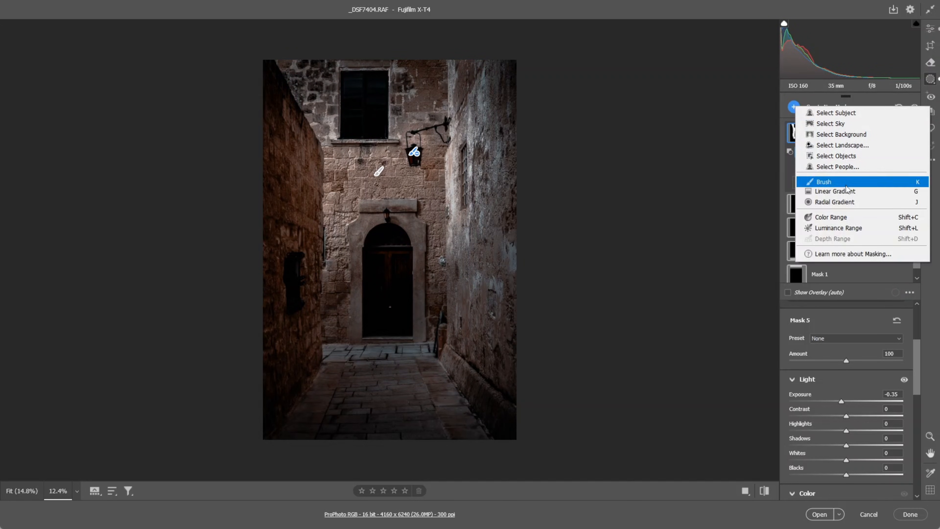
click(828, 182)
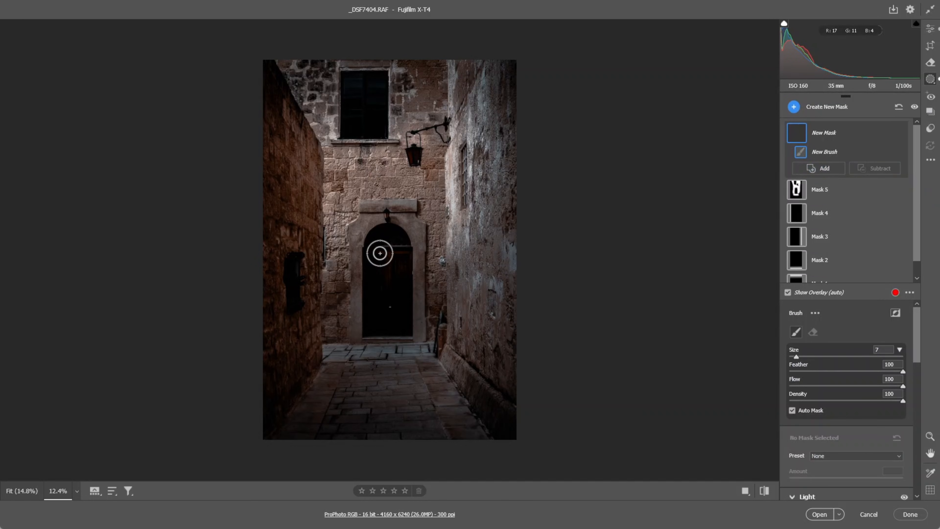
mouse_move(391, 237)
mouse_down()
mouse_move(379, 324)
mouse_move(397, 323)
mouse_move(394, 251)
mouse_move(391, 304)
mouse_move(373, 325)
mouse_move(404, 326)
mouse_move(401, 242)
mouse_up()
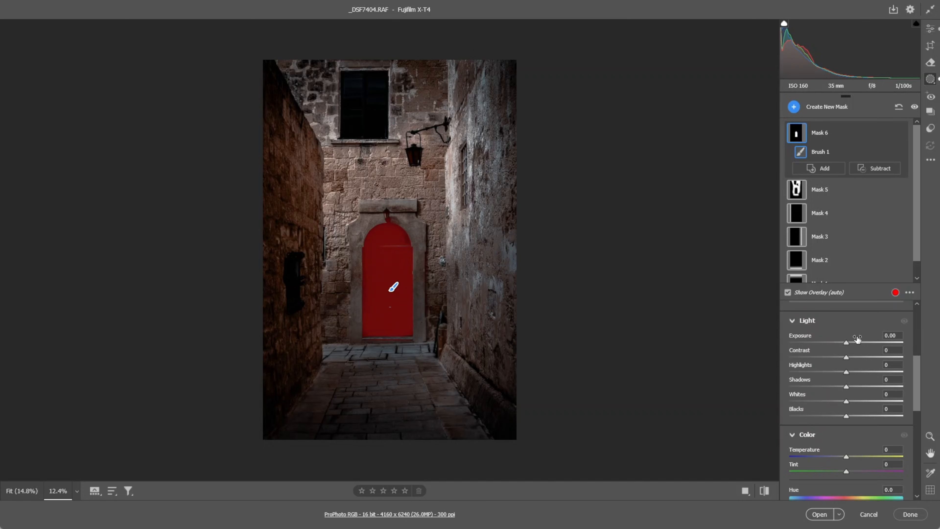
drag(846, 343, 856, 345)
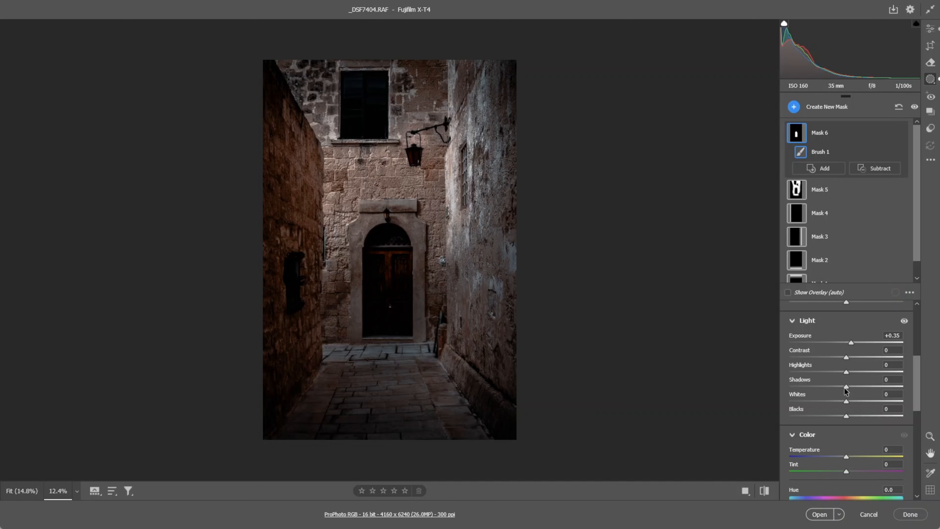
drag(861, 392, 876, 392)
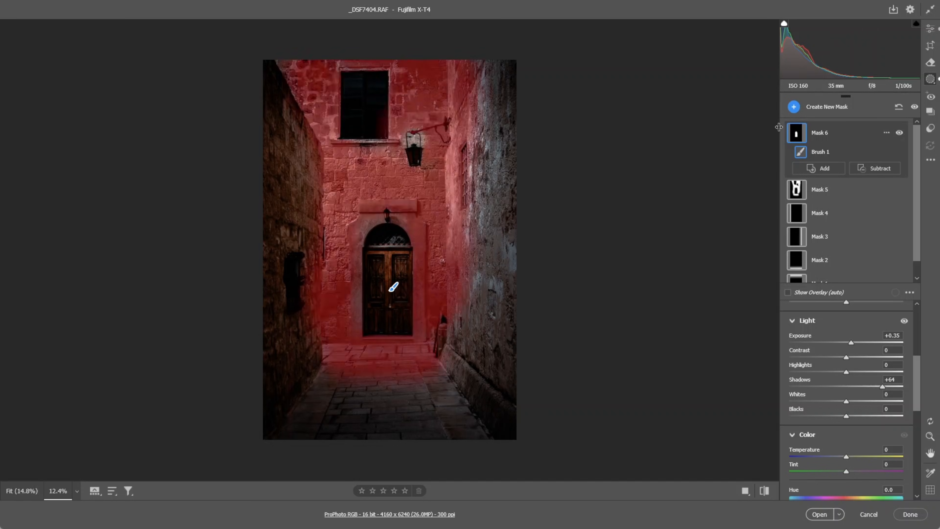
Add a small upright radial gradient mask over the hanging lantern's glass and set its Exposure to +3.50
click(795, 108)
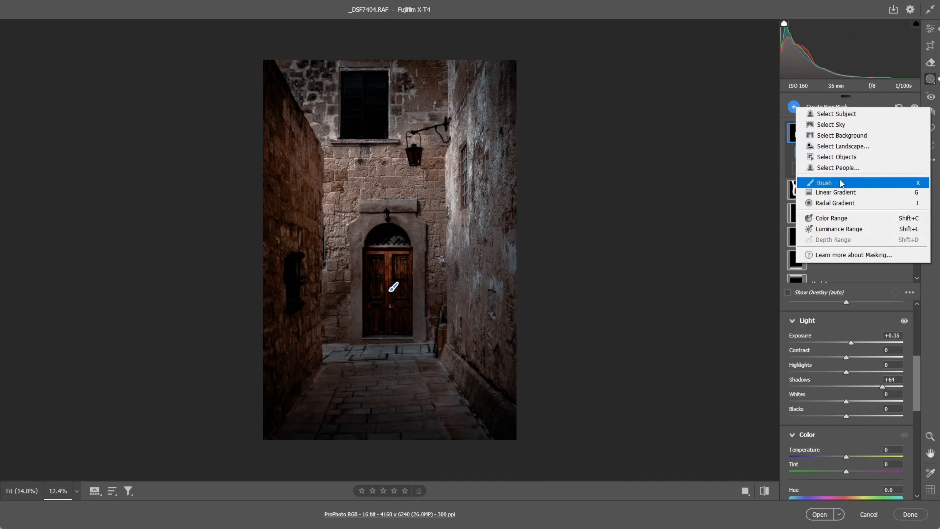
click(831, 207)
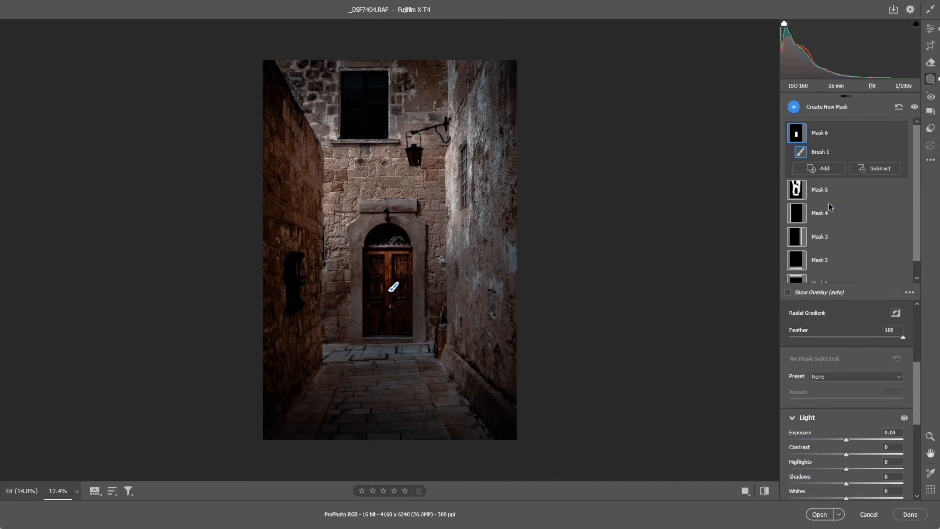
click(930, 437)
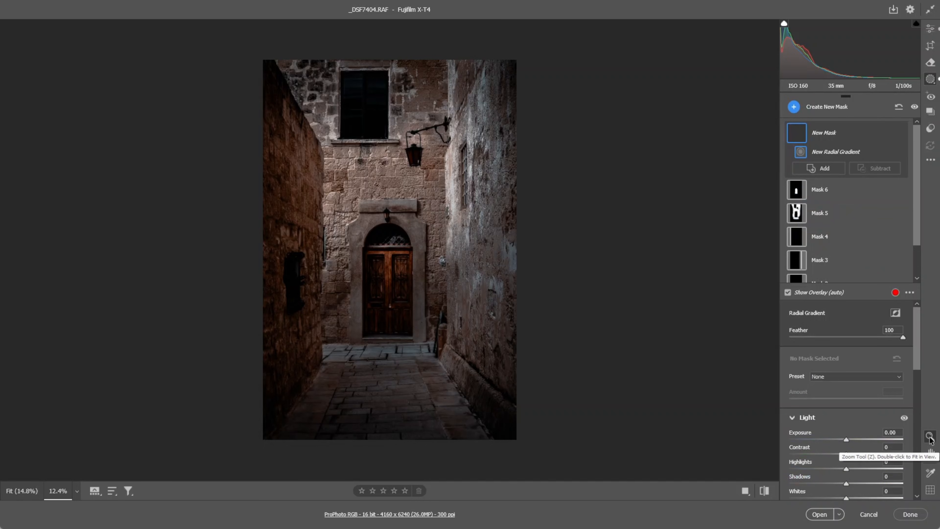
drag(418, 162, 533, 178)
click(930, 437)
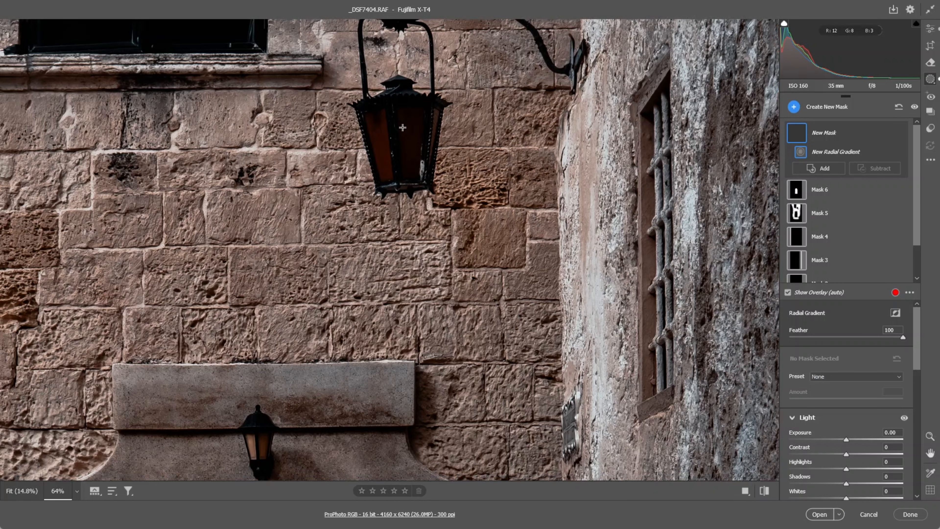
drag(403, 127, 421, 156)
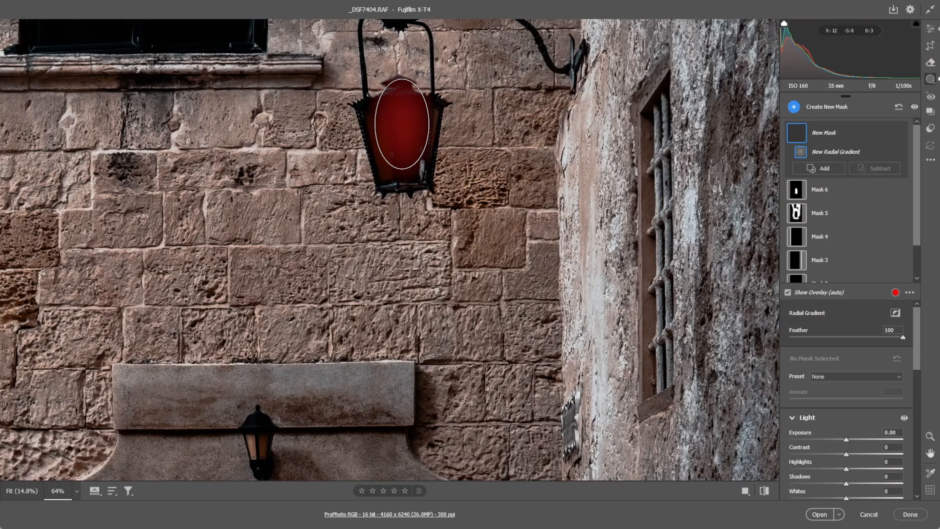
drag(847, 440, 886, 445)
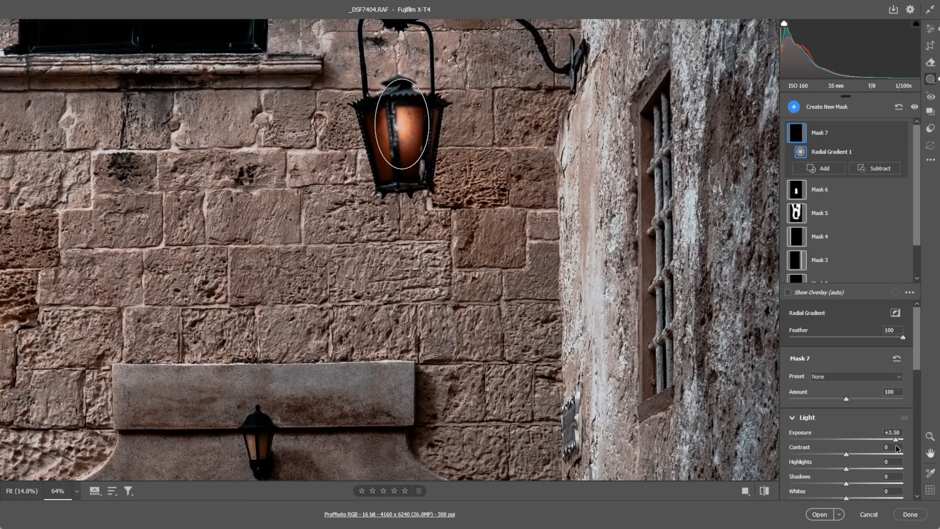
drag(896, 445, 896, 445)
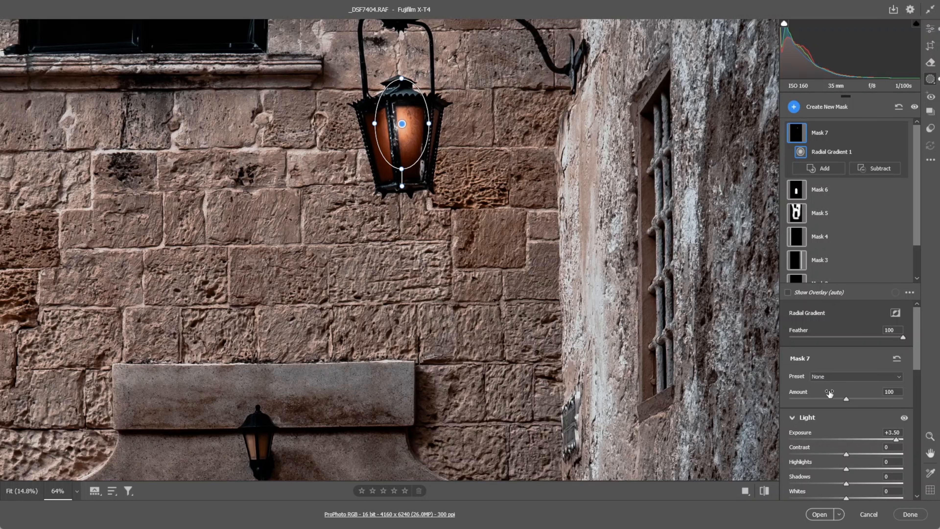
Add a wide, flat radial gradient mask over the paving in front of the door, centred just below the doorstep
click(930, 437)
alt+click(424, 255)
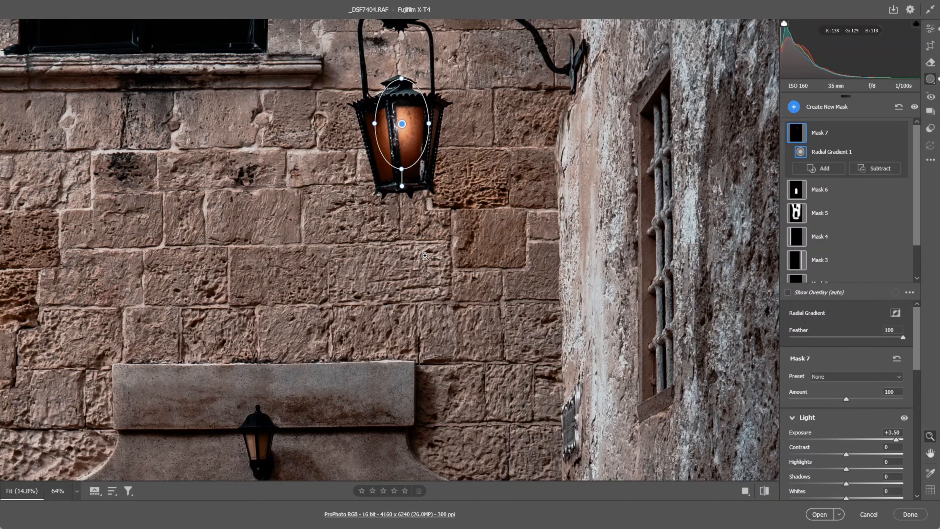
alt+click(420, 255)
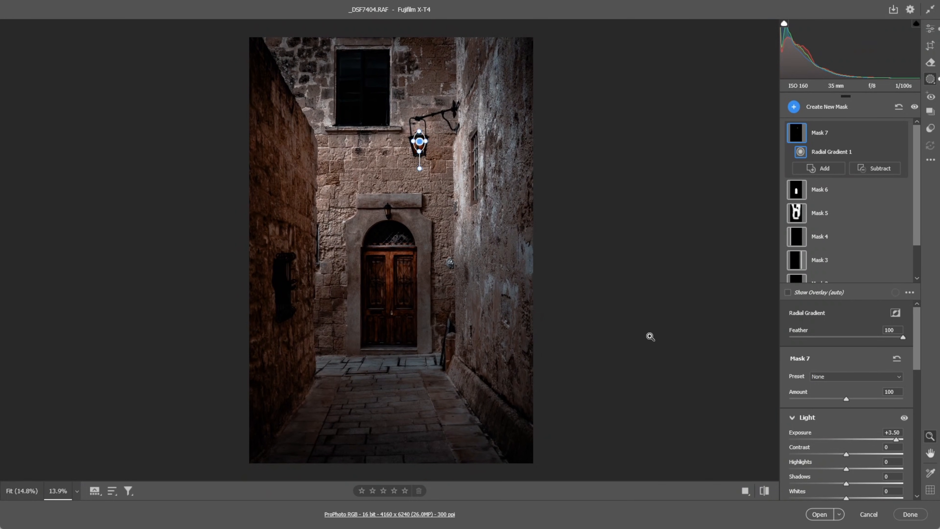
click(794, 106)
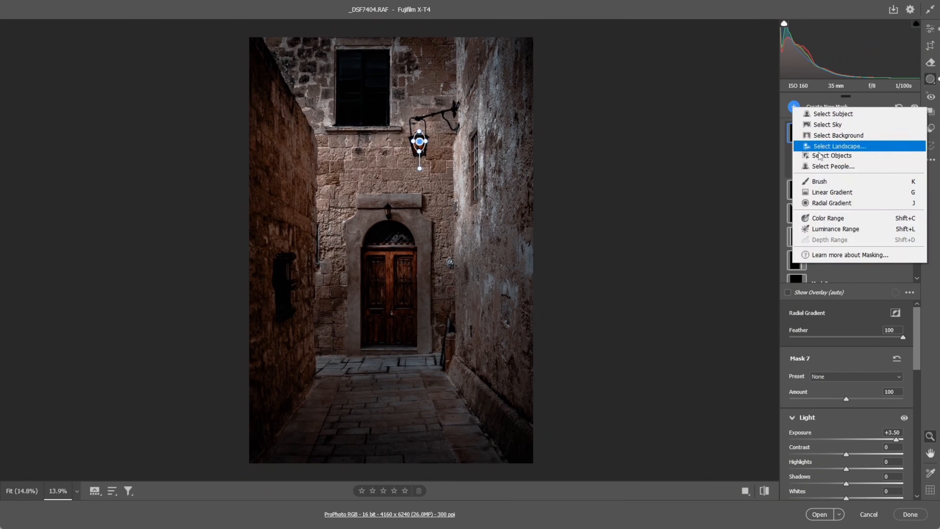
click(821, 205)
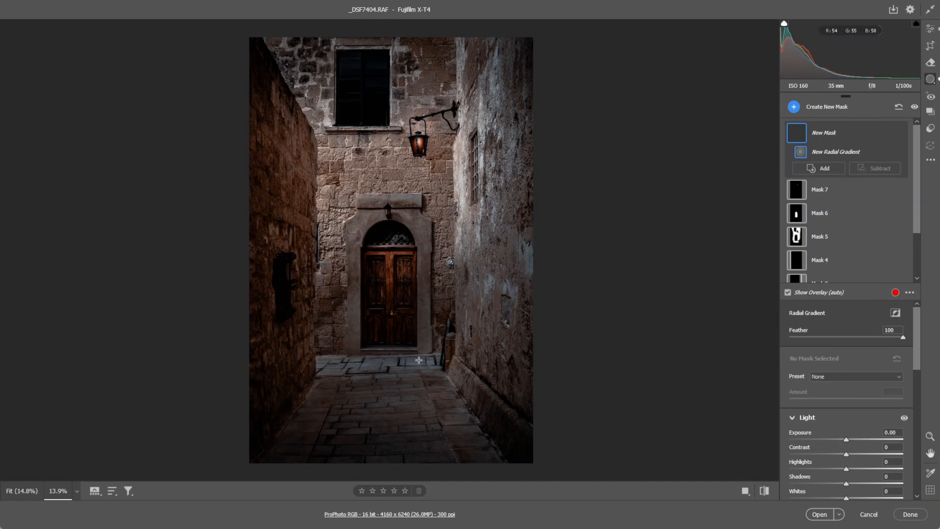
drag(426, 362, 489, 378)
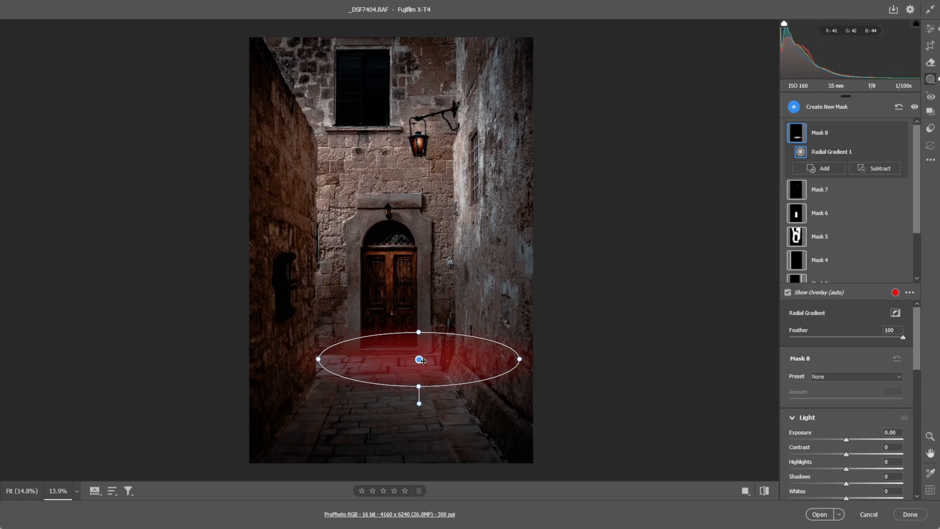
drag(423, 360, 422, 364)
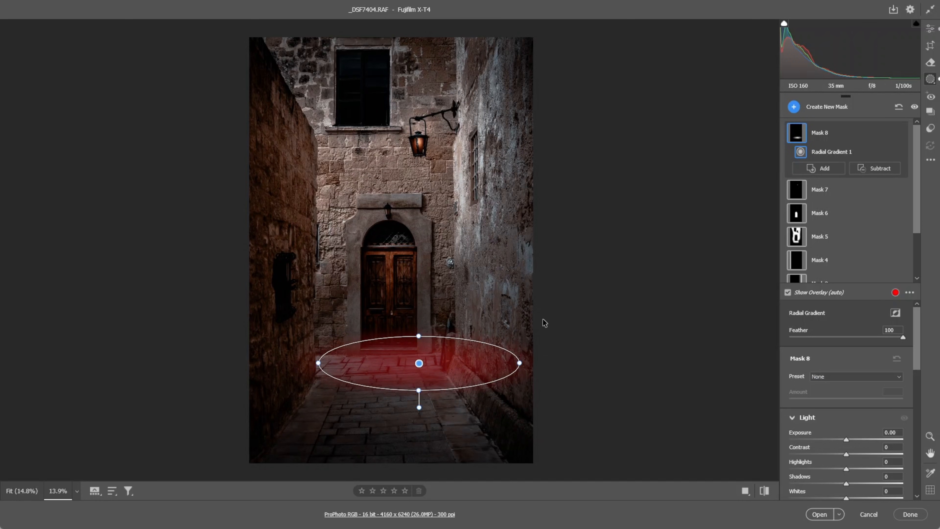
Subtract the right wall and the lower part of the door from the paving's radial mask with a size 7 brush
click(880, 168)
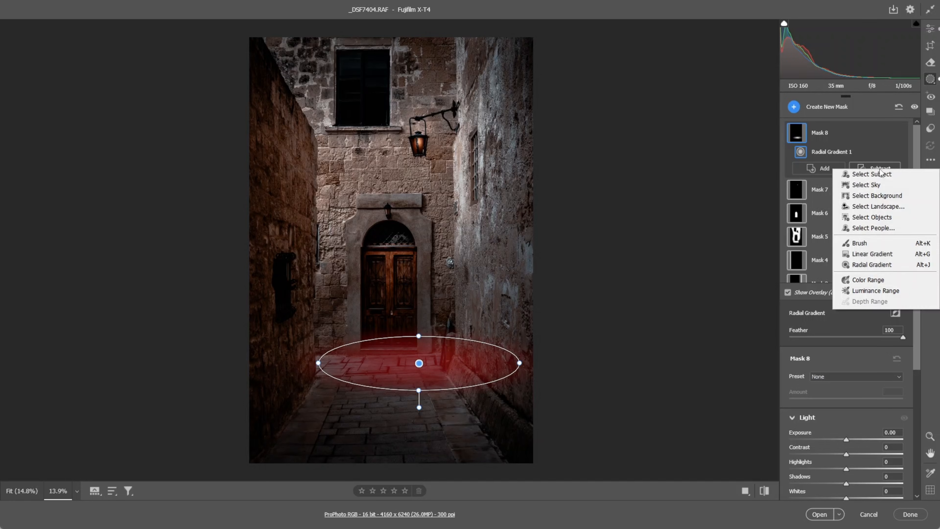
click(860, 245)
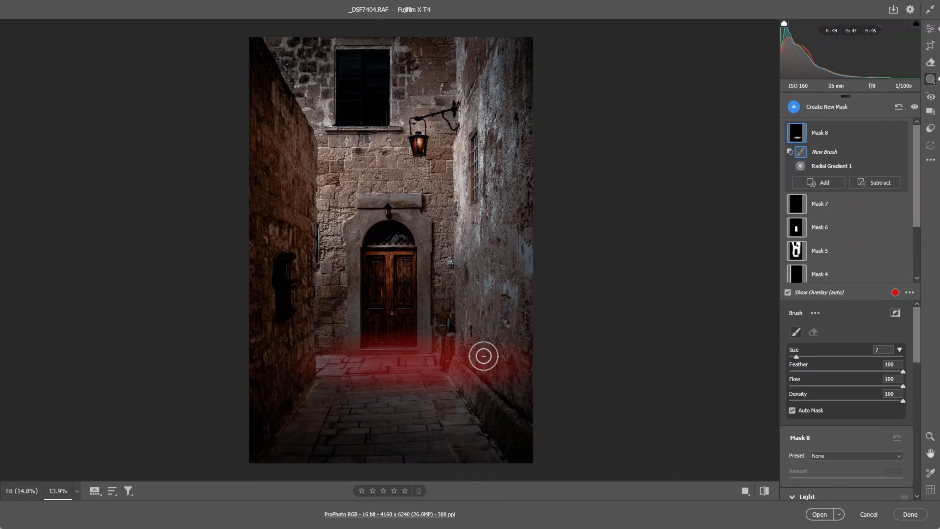
mouse_move(477, 344)
mouse_down()
mouse_move(464, 369)
mouse_move(501, 372)
mouse_move(515, 407)
mouse_move(522, 342)
mouse_move(522, 368)
mouse_move(466, 325)
mouse_up()
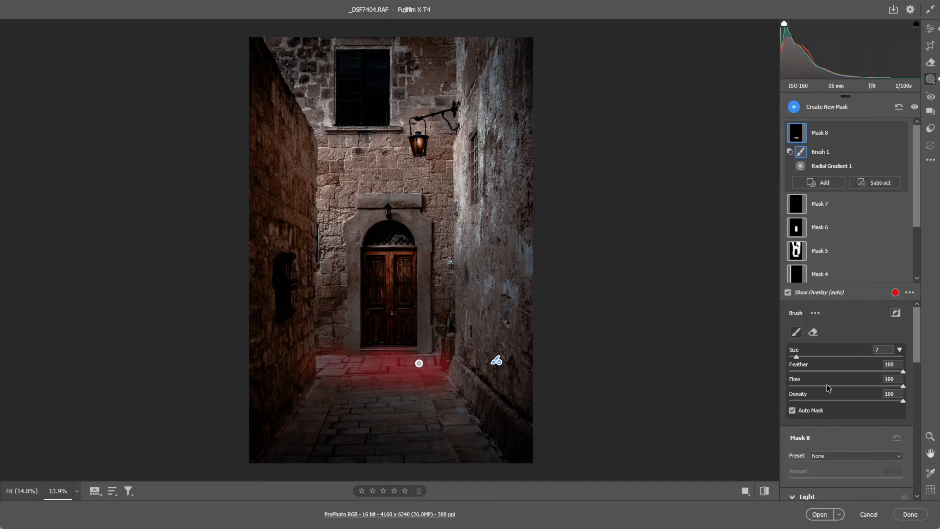
Brighten and warm the paving mask by setting Exposure to +0.60, Temperature to +48 and Saturation to +34
scroll(852, 397, down, 3)
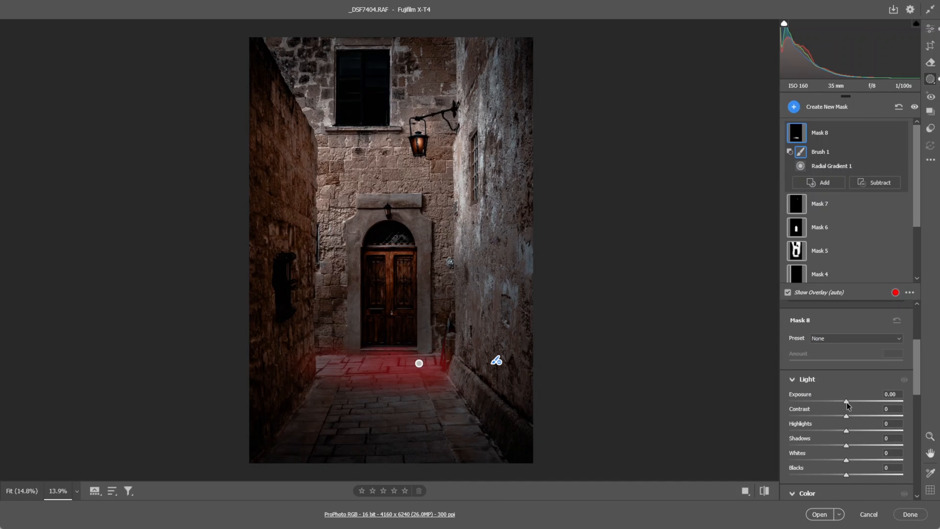
drag(847, 402, 850, 402)
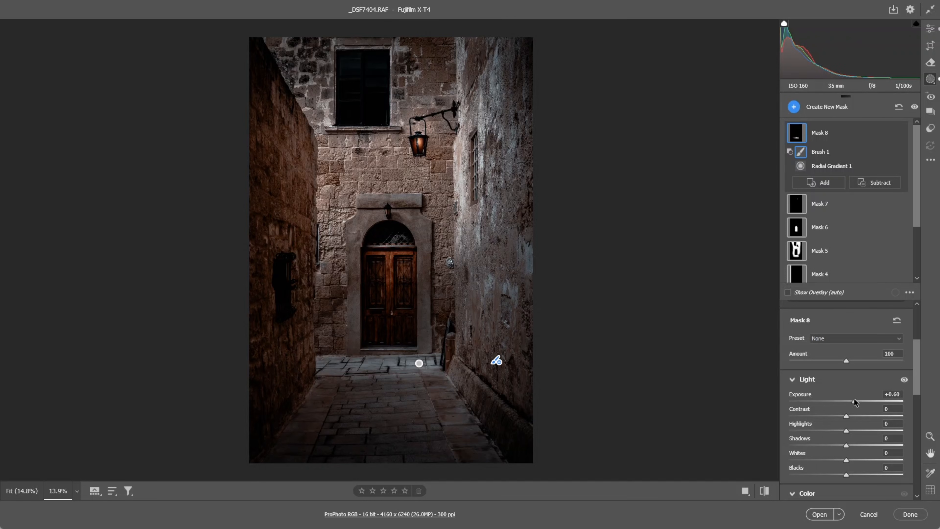
scroll(864, 415, down, 3)
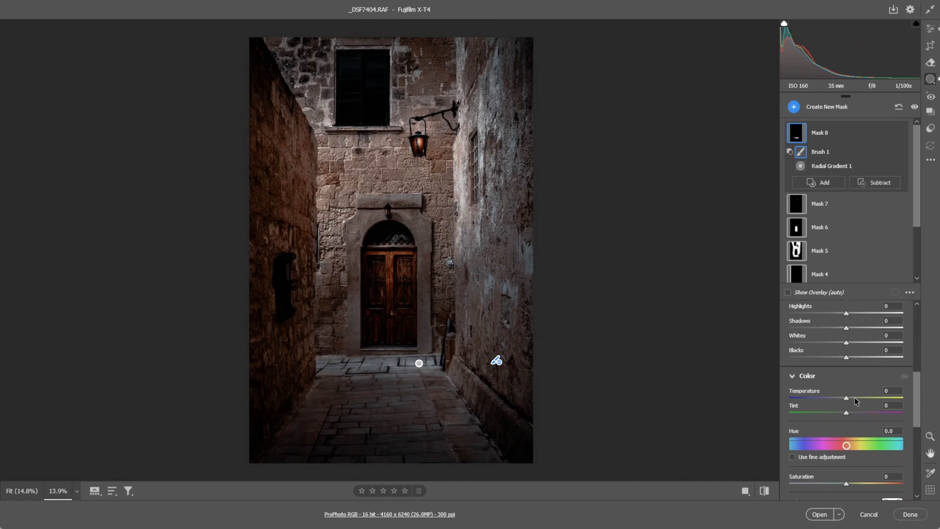
drag(847, 398, 855, 400)
drag(847, 483, 855, 483)
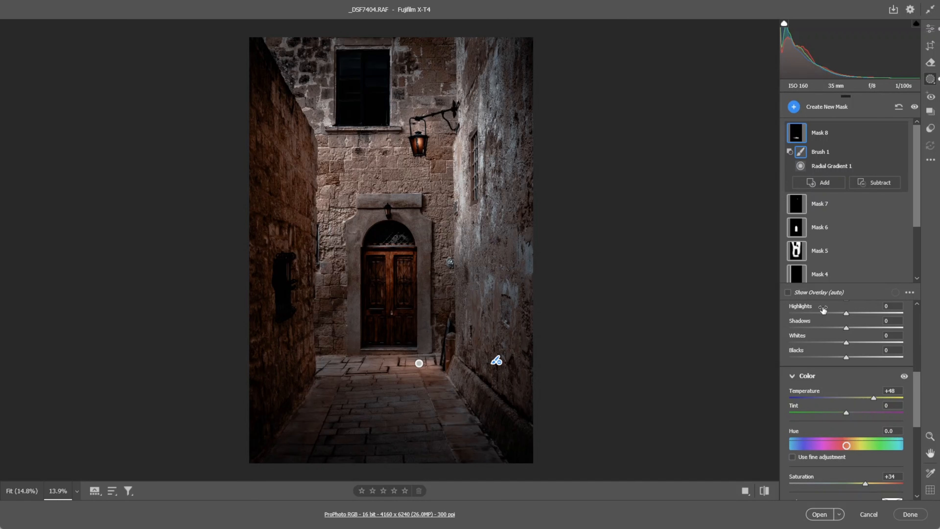
Add a tall radial gradient mask centred just below the hanging lantern, reaching from above the window down to the paving
click(794, 107)
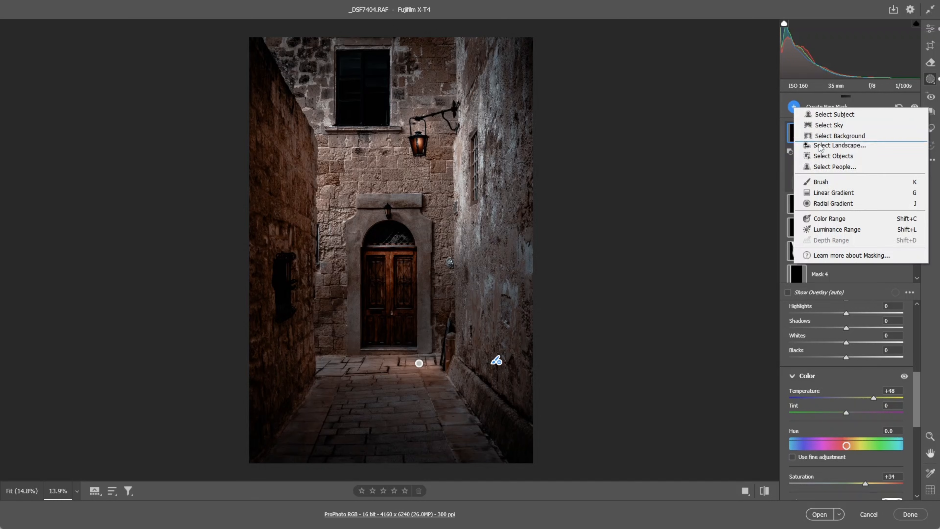
click(833, 203)
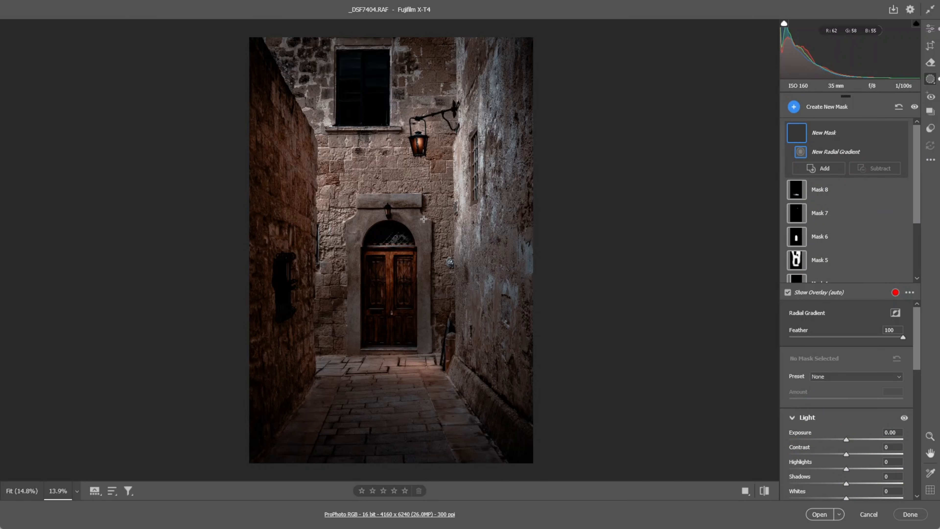
drag(422, 211, 494, 344)
drag(422, 211, 421, 163)
drag(417, 343, 417, 408)
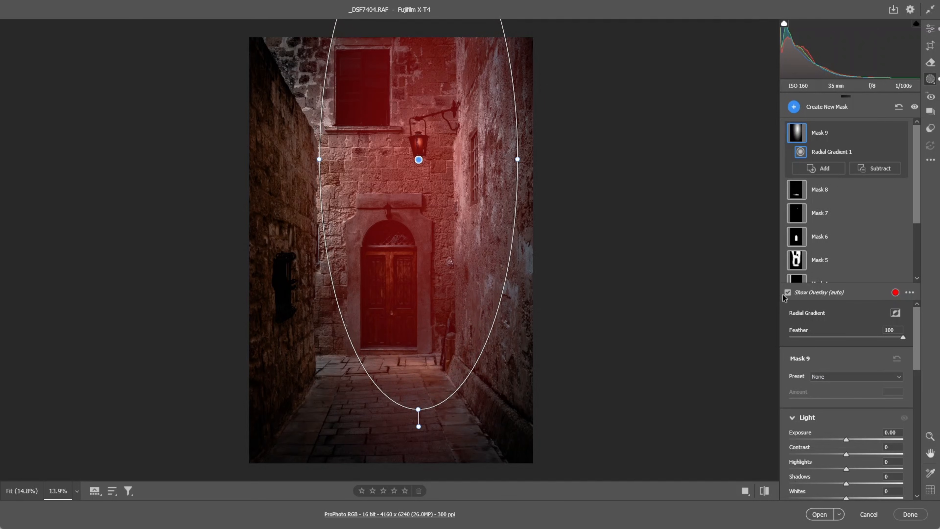
Subtract the window, upper wall, left part of the facade and right wall from the tall radial mask with a size 10 brush
click(878, 168)
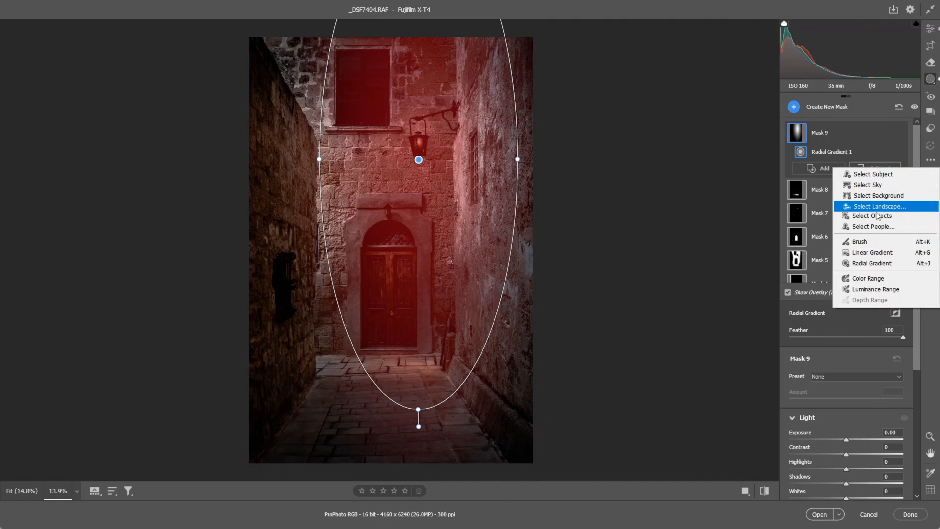
click(862, 244)
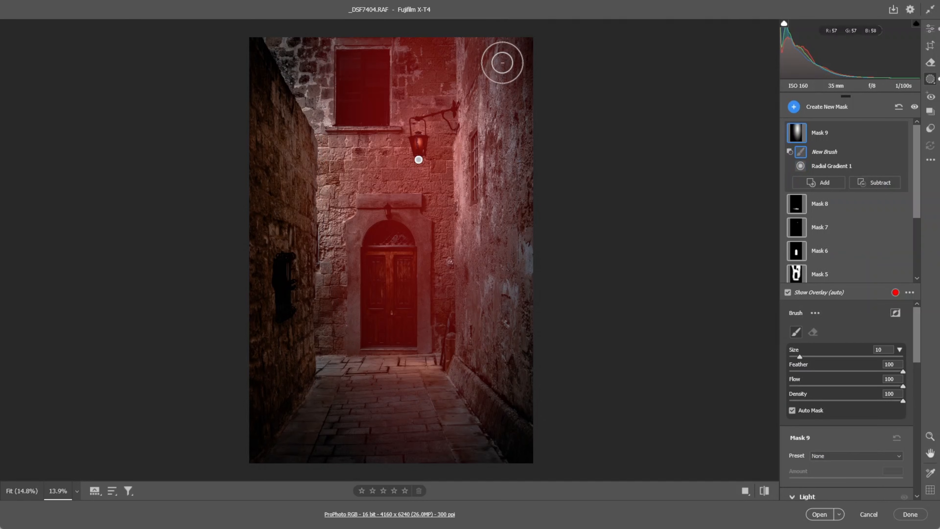
mouse_move(332, 63)
mouse_down()
mouse_move(343, 92)
mouse_move(394, 84)
mouse_move(370, 95)
mouse_up()
mouse_move(486, 79)
mouse_down()
mouse_move(414, 103)
mouse_move(477, 98)
mouse_up()
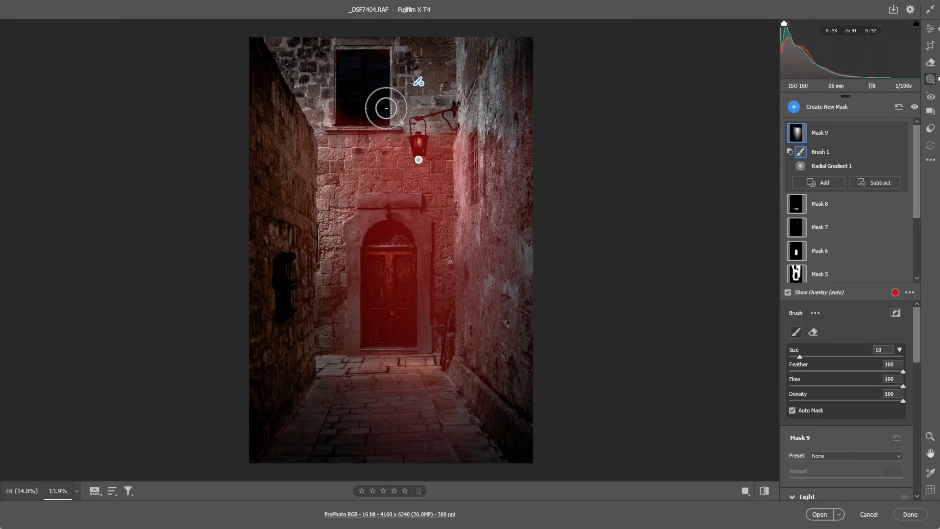
mouse_move(386, 107)
mouse_down()
mouse_move(366, 120)
mouse_move(368, 112)
mouse_move(341, 116)
mouse_move(399, 207)
mouse_move(389, 121)
mouse_move(332, 357)
mouse_up()
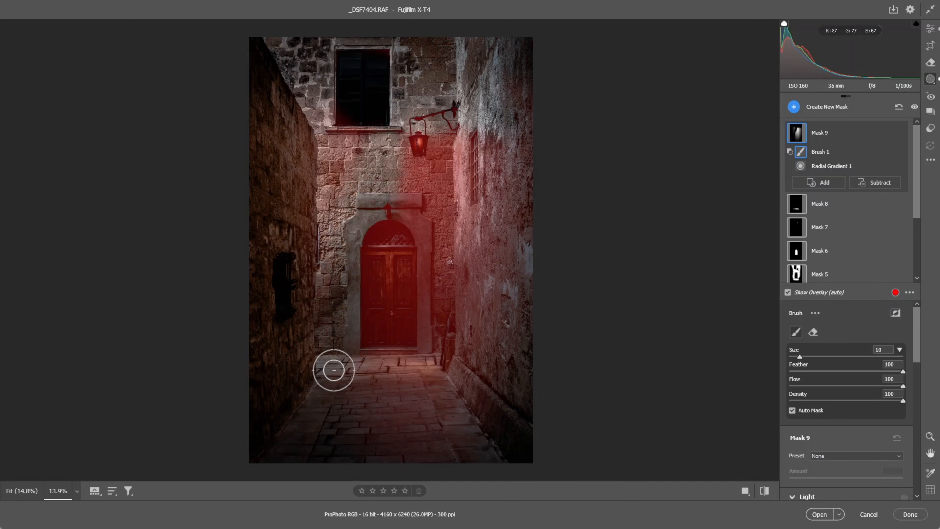
mouse_move(441, 126)
mouse_down()
mouse_move(484, 285)
mouse_move(489, 360)
mouse_move(510, 387)
mouse_up()
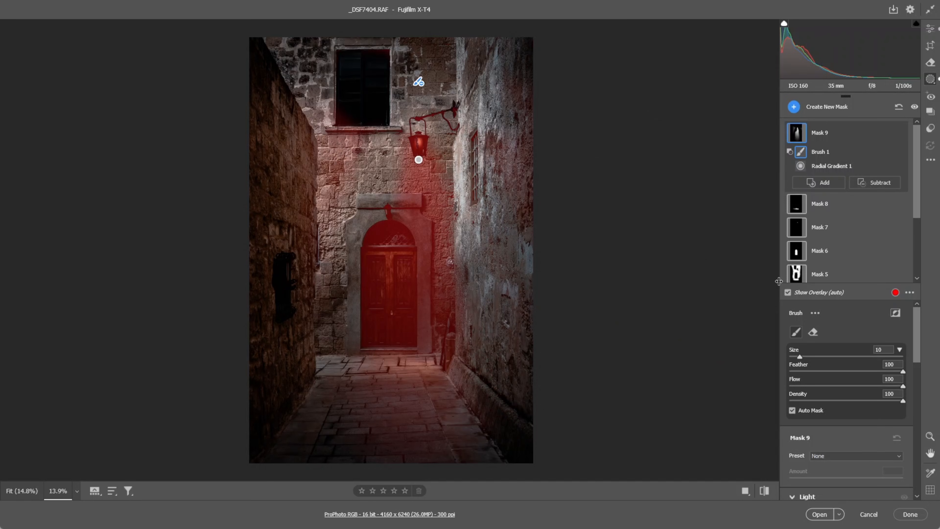
Brighten and warm the tall lantern-light mask by setting Exposure to +0.45, Temperature to +16 and Saturation to +28
scroll(889, 378, down, 2)
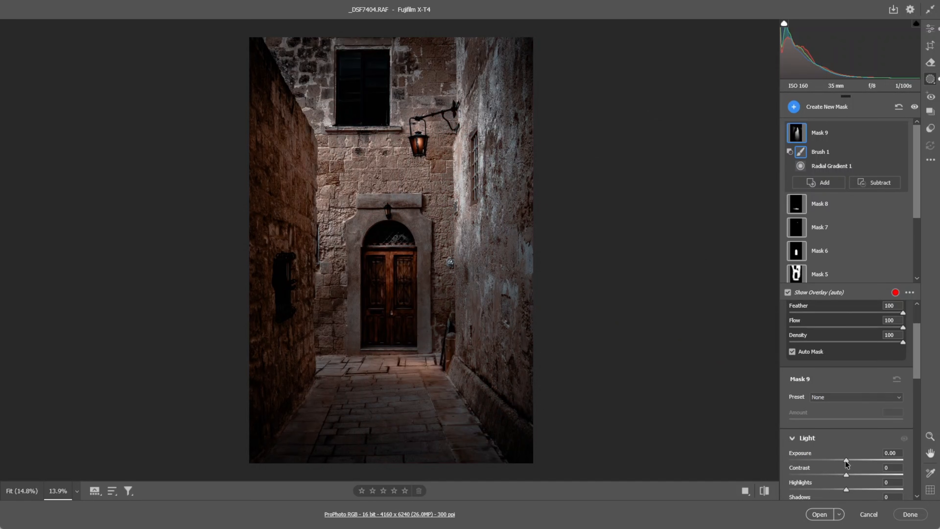
drag(846, 461, 854, 461)
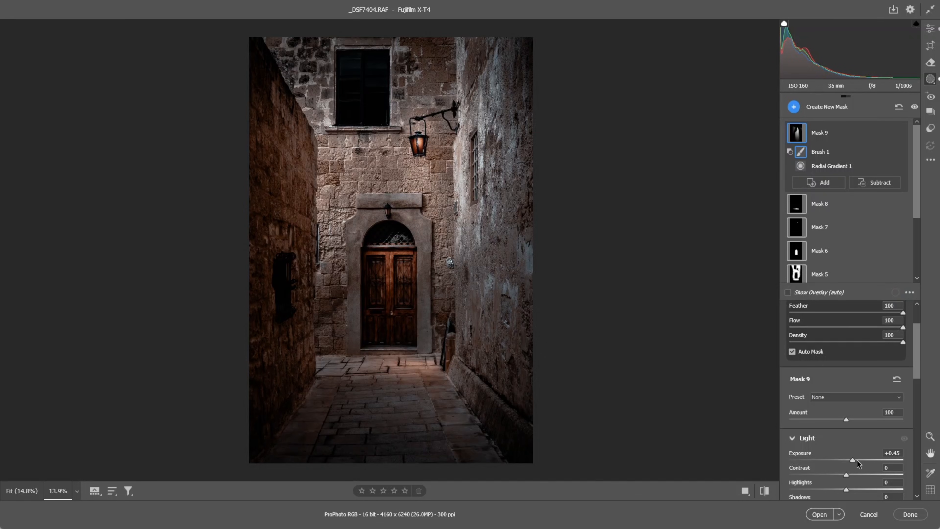
scroll(857, 460, down, 5)
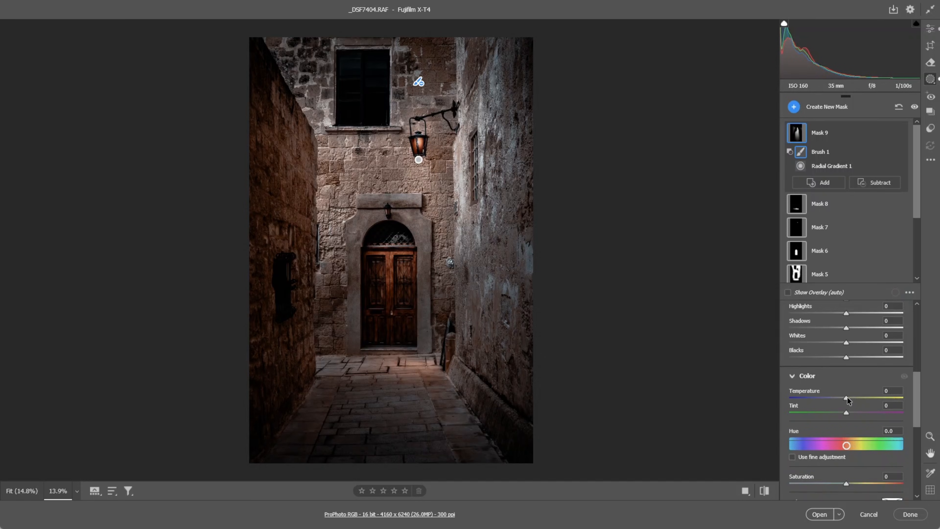
drag(847, 398, 849, 398)
drag(847, 483, 848, 484)
Show the overlay of the lantern-light mask to check its coverage, and hide it again
scroll(832, 237, down, 2)
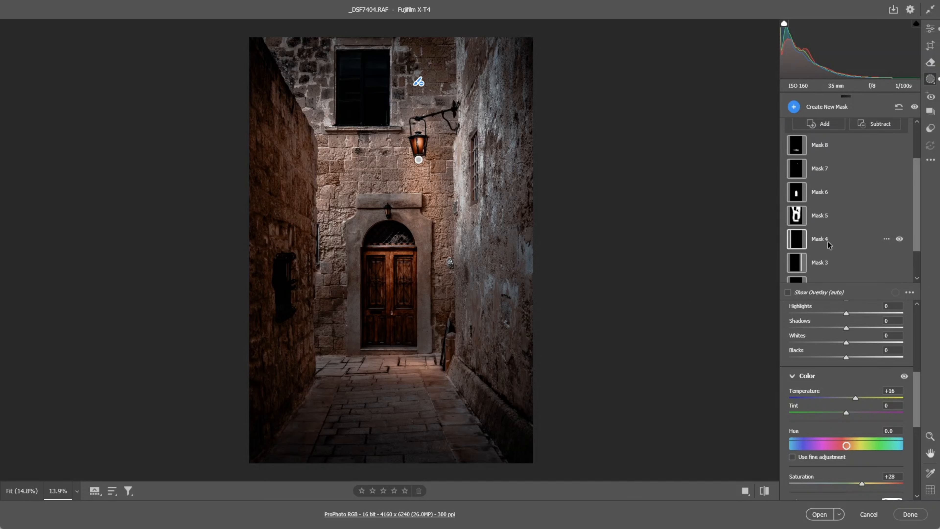
click(790, 292)
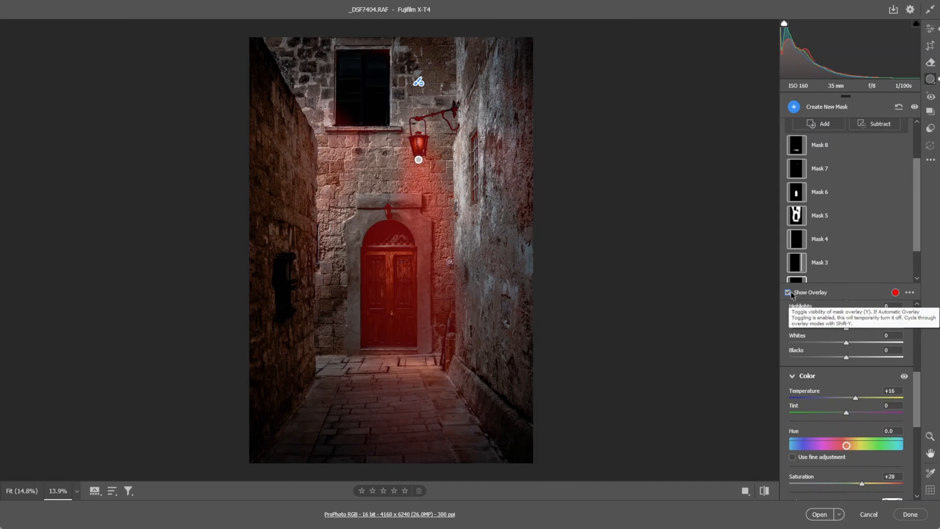
scroll(814, 202, up, 1)
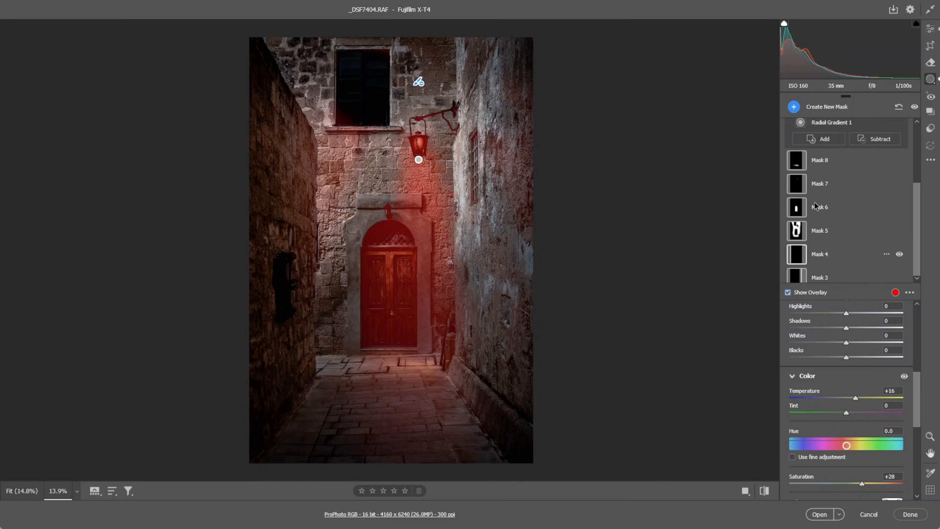
scroll(814, 202, up, 4)
click(795, 108)
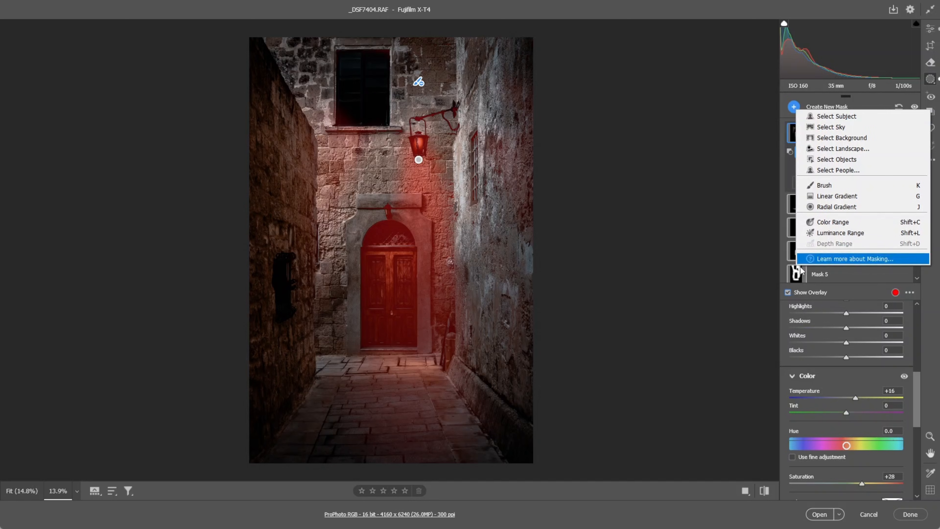
click(788, 292)
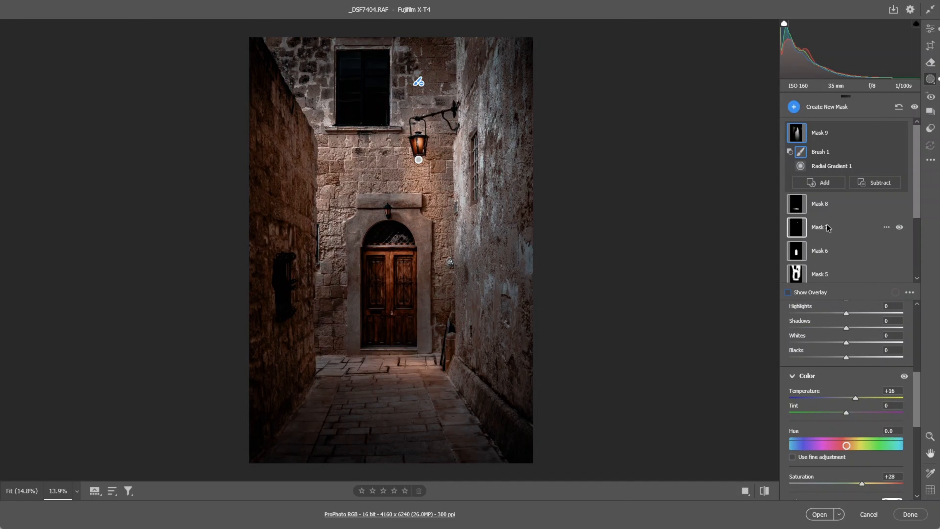
Add a tiny upright radial gradient mask over the glass of the small lamp above the door
click(797, 108)
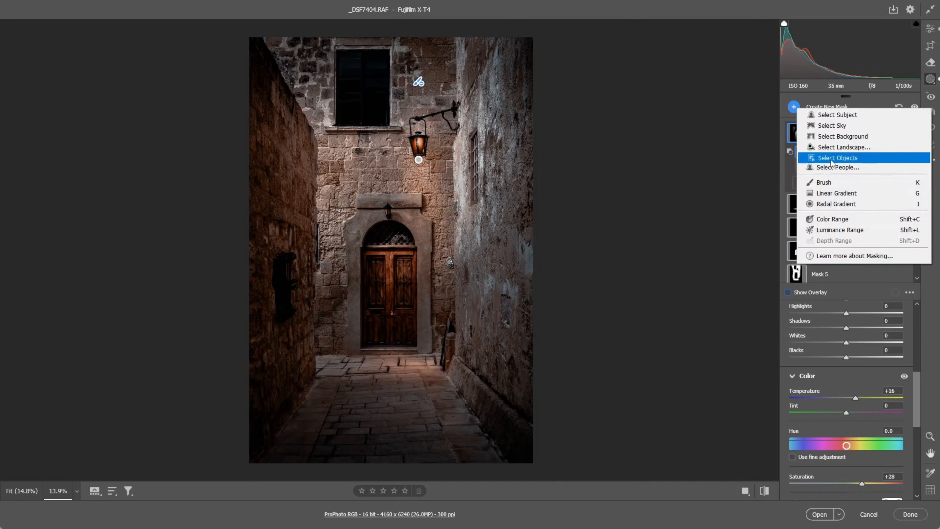
click(828, 208)
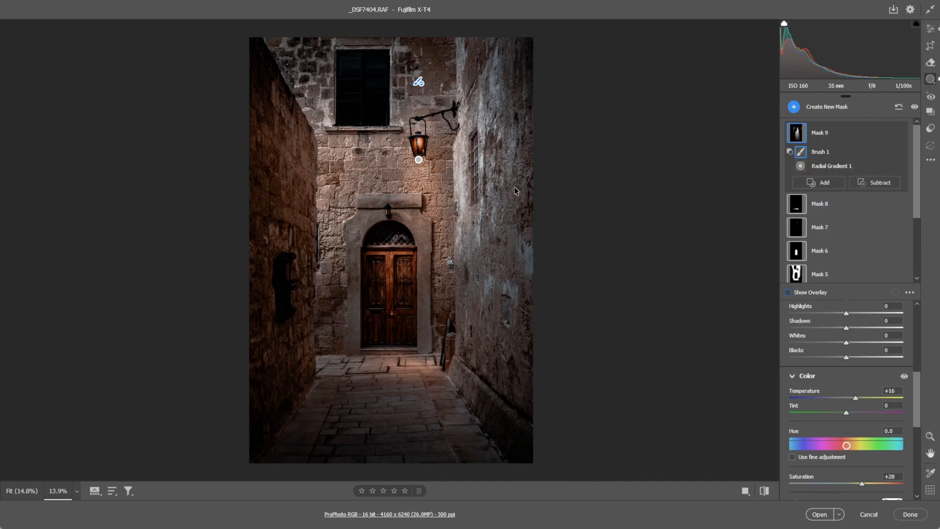
click(930, 435)
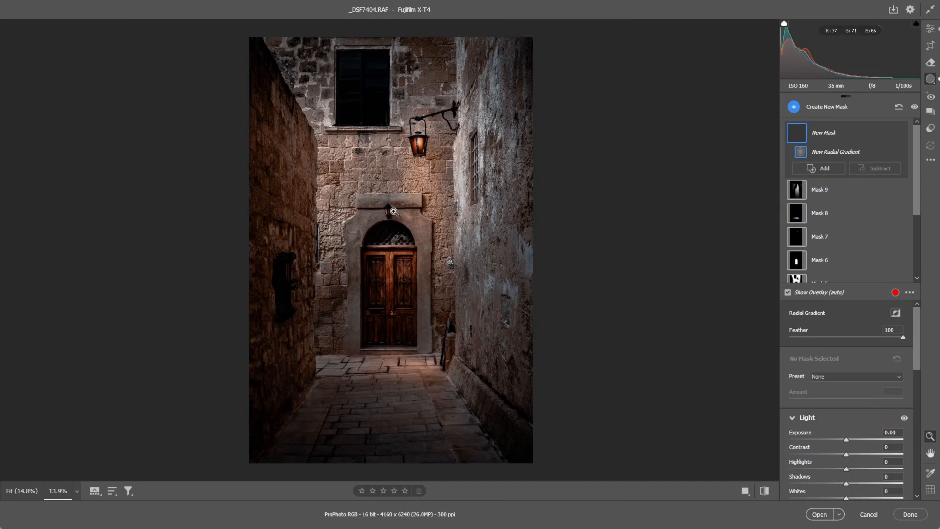
drag(393, 211, 480, 224)
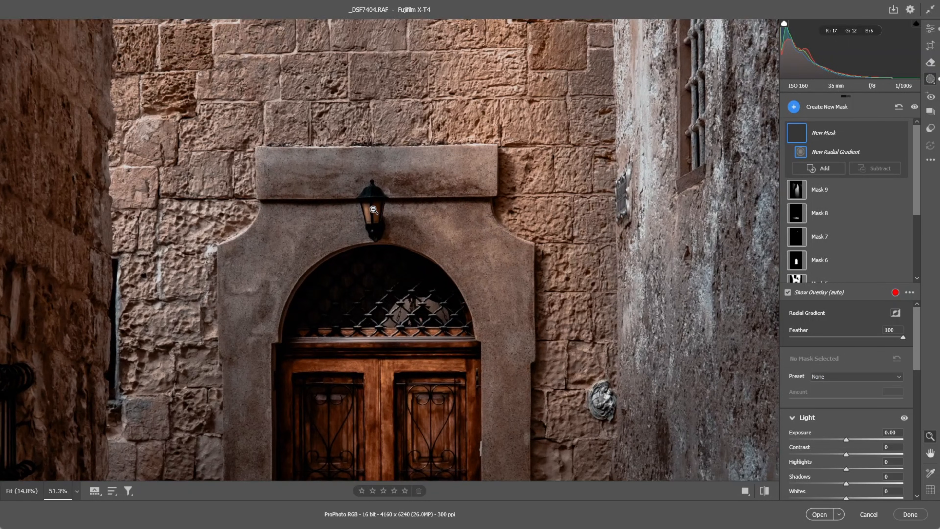
click(931, 436)
drag(372, 217, 375, 220)
drag(374, 220, 375, 221)
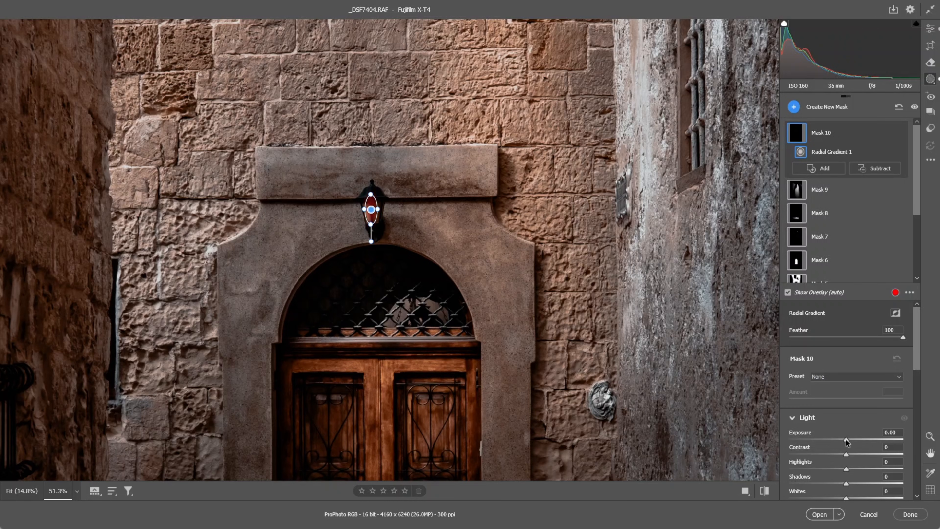
Light up the small door lamp's mask by setting Exposure to +1.70, Temperature to +37 and Saturation to +21
drag(846, 439, 865, 441)
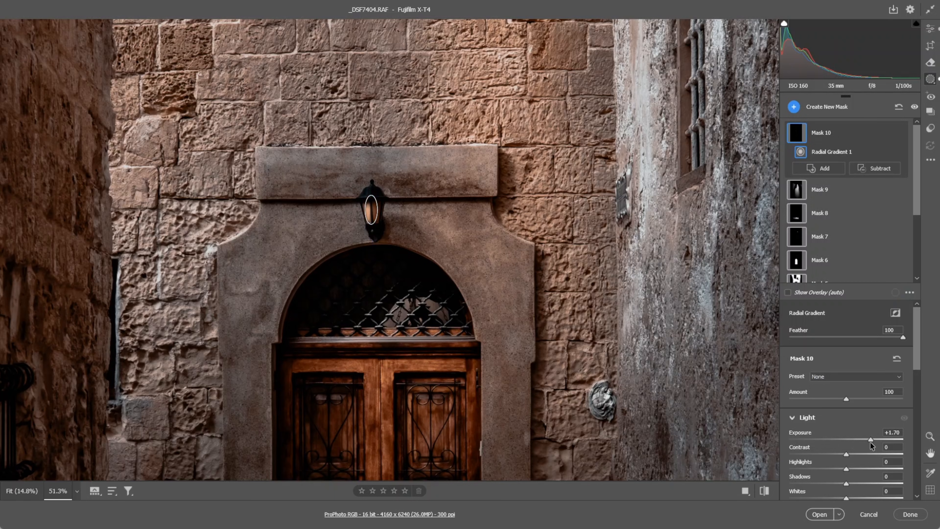
scroll(874, 432, down, 3)
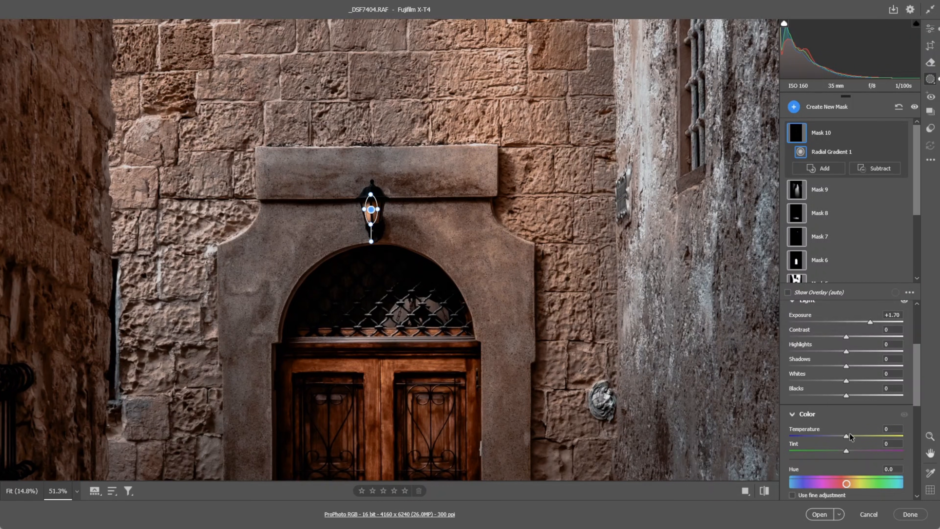
drag(847, 436, 867, 438)
scroll(872, 437, down, 3)
drag(847, 404, 859, 405)
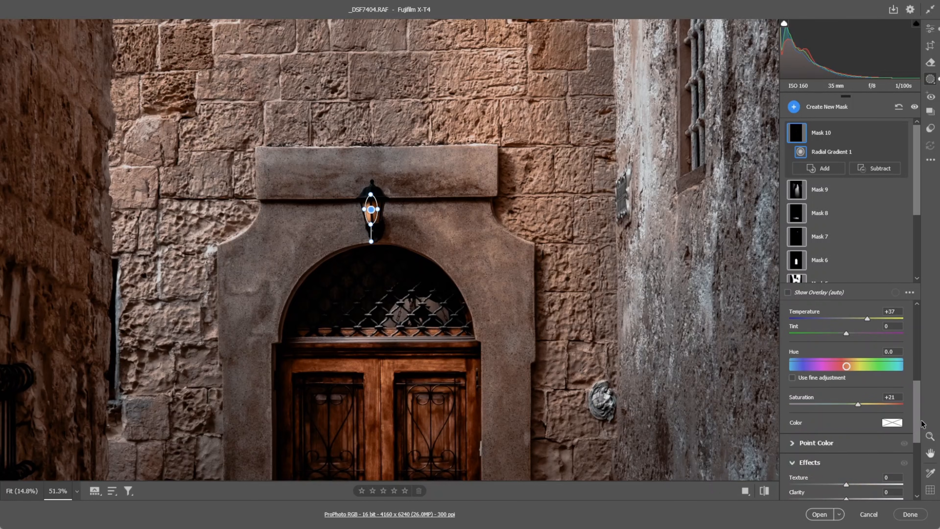
Darken the whole photo by setting the global Exposure to -1.45
double_click(930, 435)
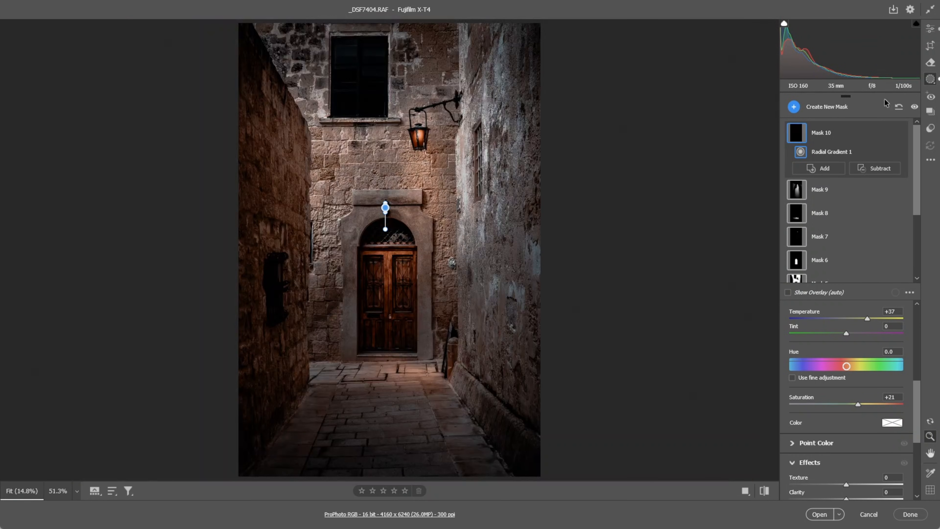
click(930, 29)
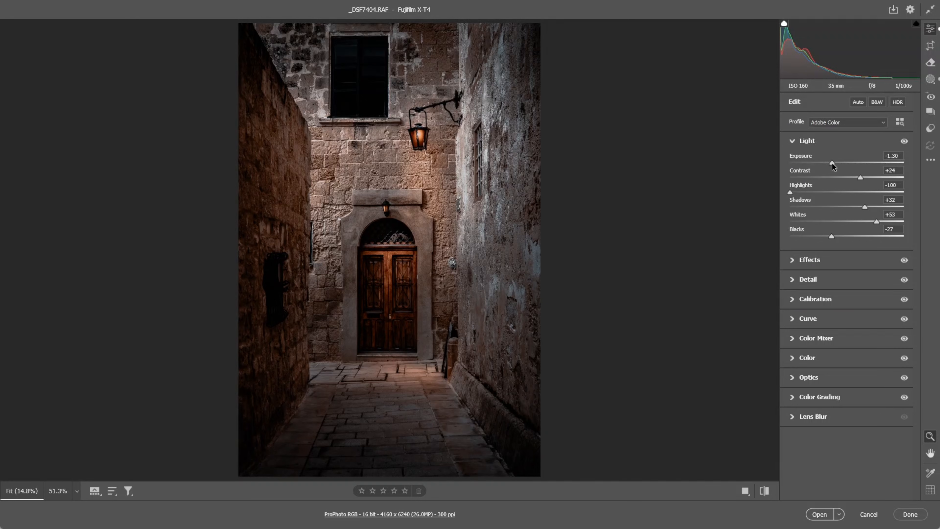
drag(832, 163, 830, 163)
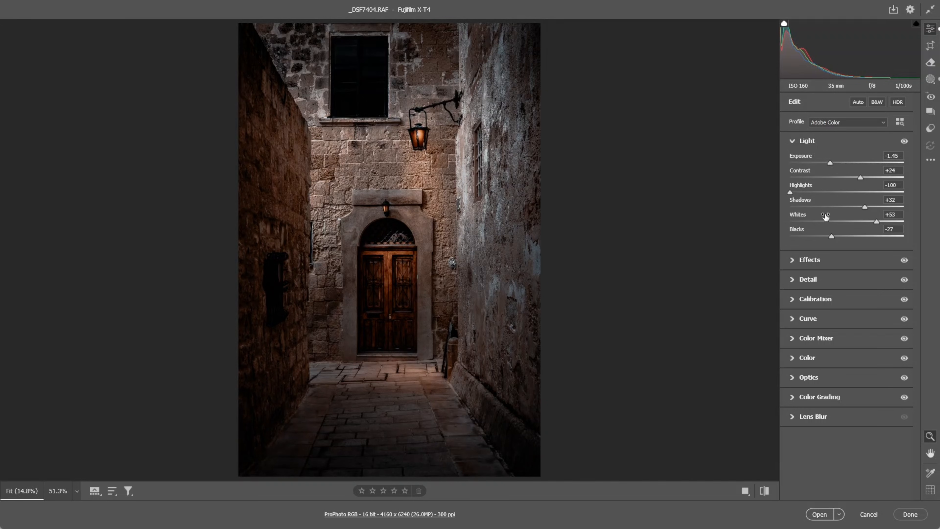
Tone down Mask 9, the tall lantern-light mask, by setting Exposure to +0.40, Temperature to +9 and Saturation to +19
click(930, 80)
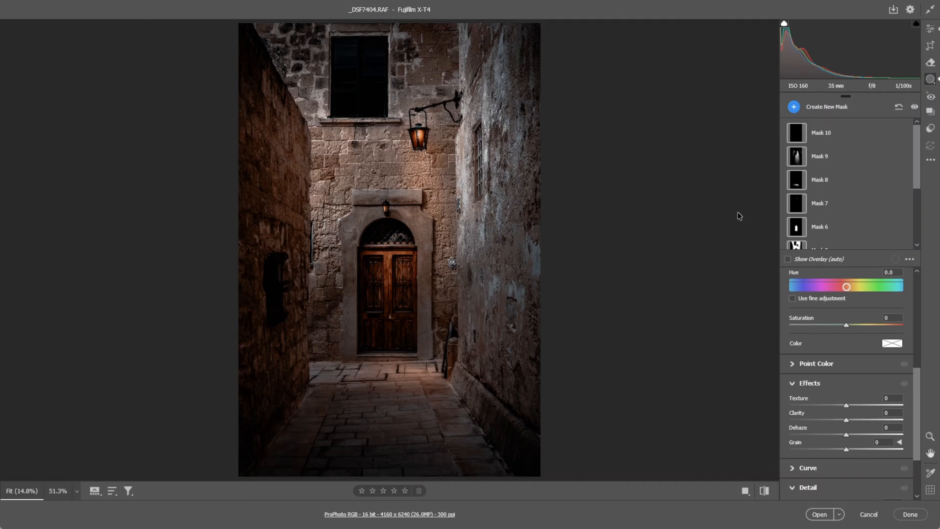
click(795, 162)
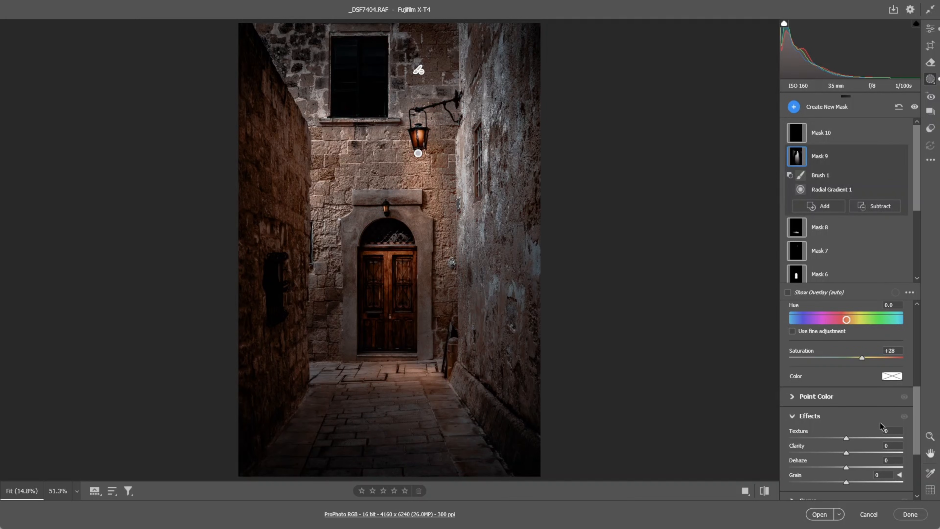
scroll(880, 423, down, 4)
scroll(880, 416, up, 10)
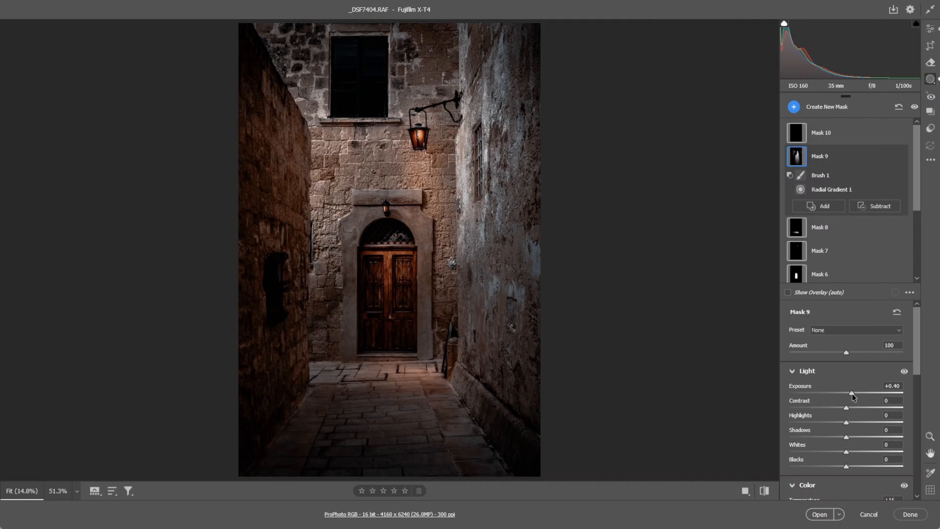
scroll(870, 410, down, 3)
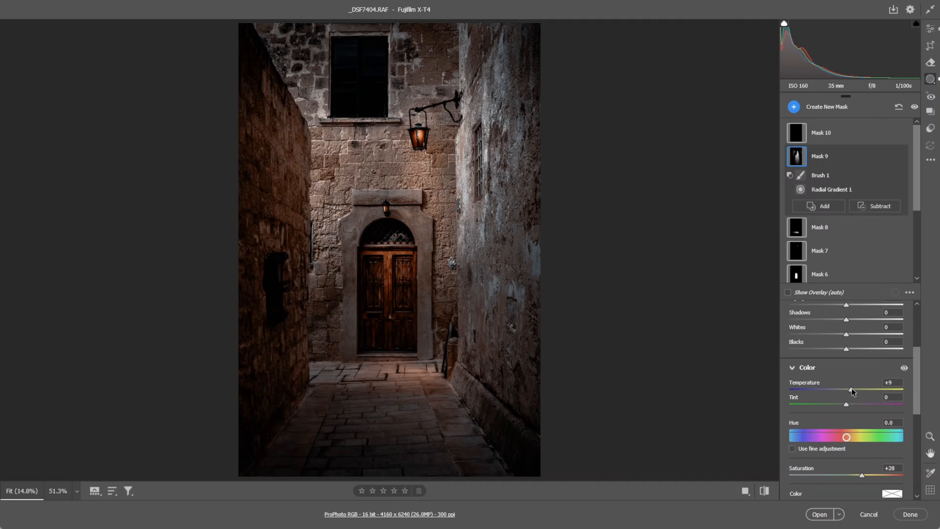
scroll(875, 407, down, 3)
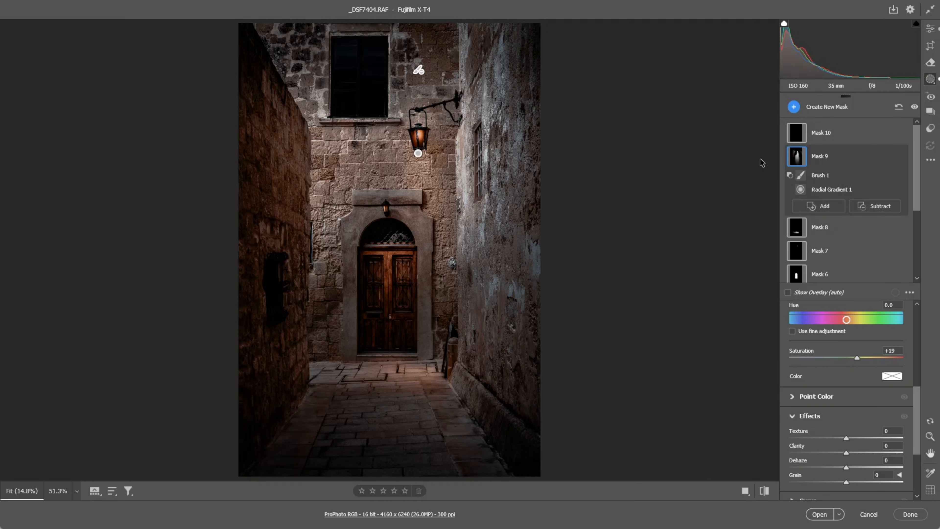
Add an upright oval radial gradient mask centred just below the small lamp, covering the door's arch and lintel
click(794, 108)
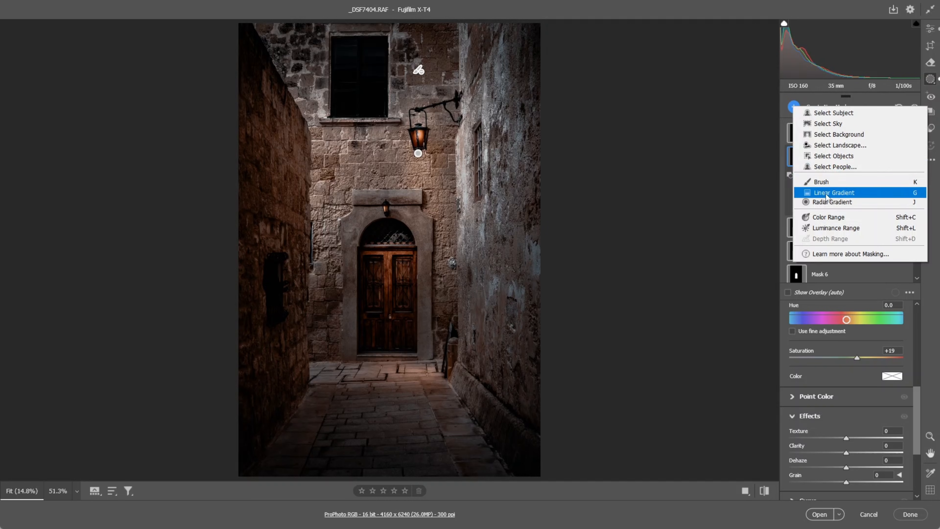
click(697, 226)
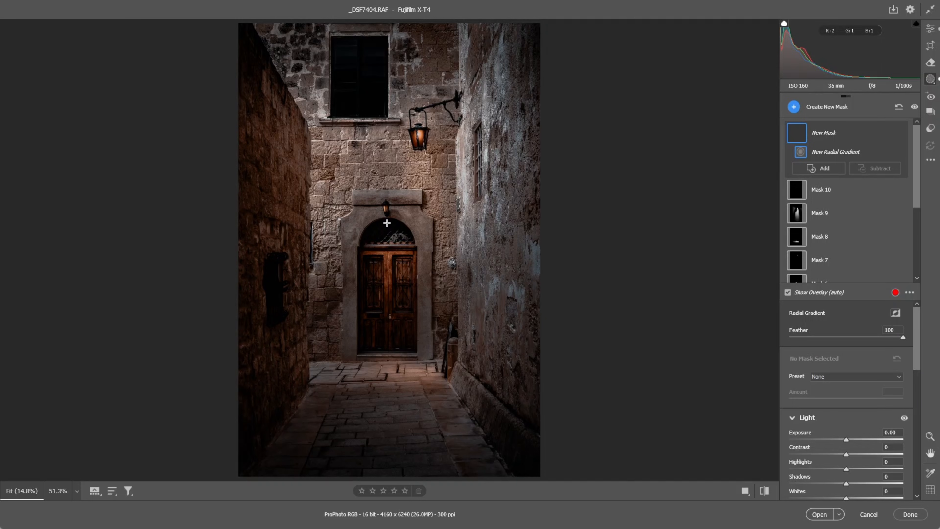
drag(386, 222, 417, 266)
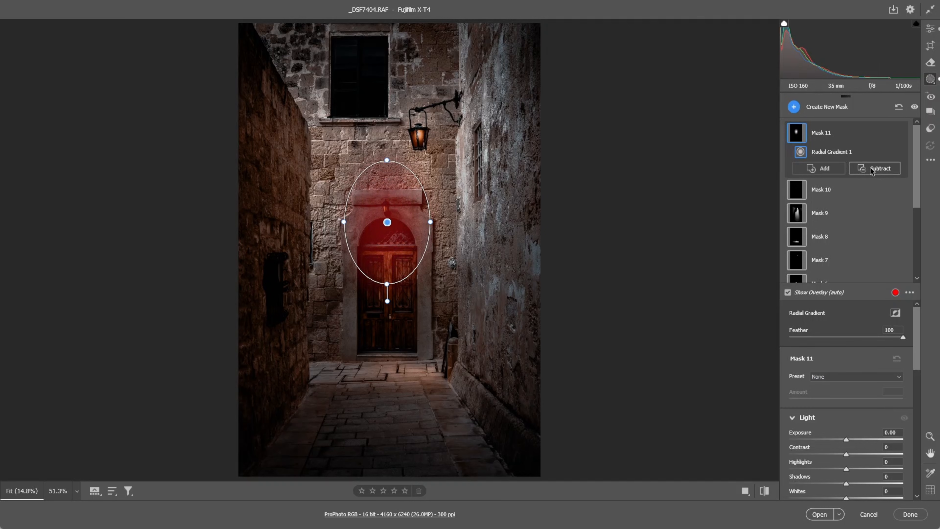
Subtract the wall above and beside the door's stone frame from Mask 11, using a size 6 brush
click(873, 169)
click(861, 242)
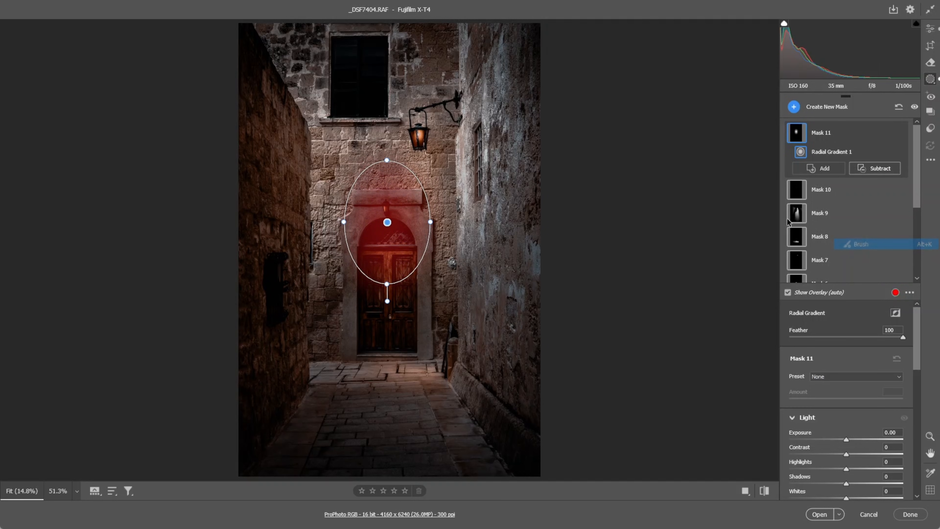
key(bracketleft)
key(bracketleft)
key(bracketleft)
key(bracketleft)
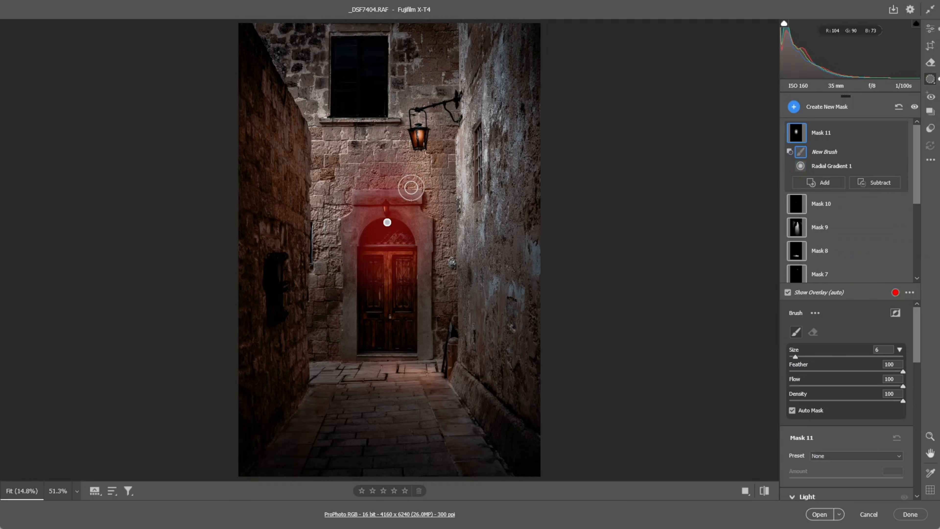
mouse_move(426, 177)
mouse_down()
mouse_move(336, 181)
mouse_move(404, 184)
mouse_move(351, 190)
mouse_move(412, 189)
mouse_move(444, 232)
mouse_move(424, 190)
mouse_move(383, 180)
mouse_move(337, 224)
mouse_move(378, 164)
mouse_move(419, 164)
mouse_move(444, 233)
mouse_up()
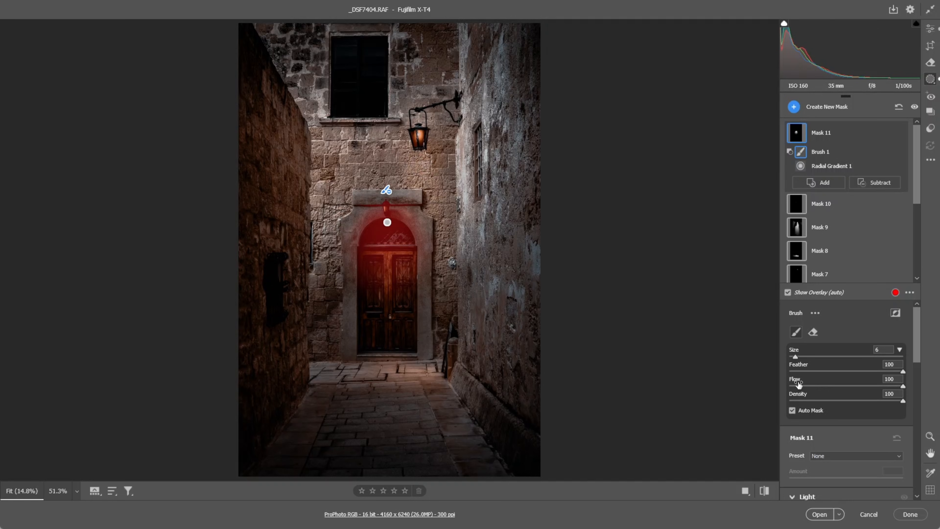
Brighten and warm Mask 11 by setting Exposure to +0.50 and Temperature to +27, and raise its Saturation slightly
scroll(842, 391, down, 3)
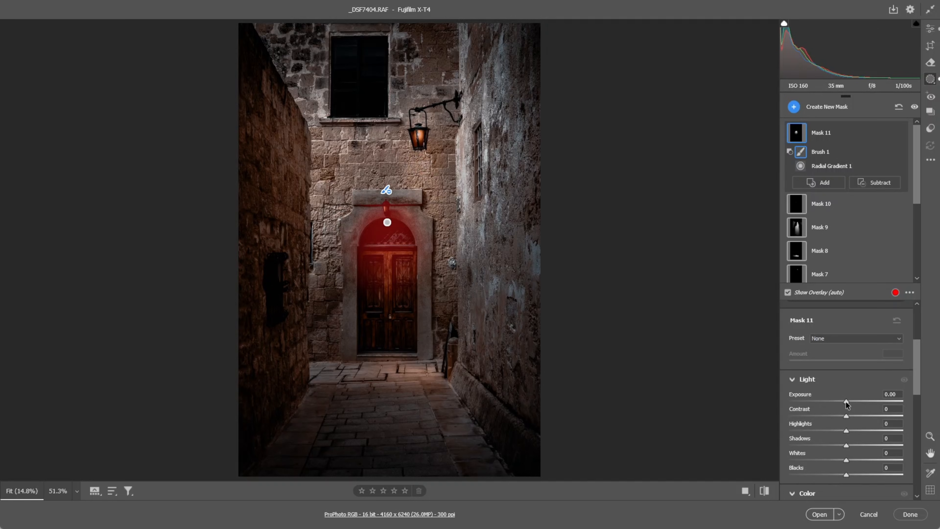
drag(846, 401, 852, 403)
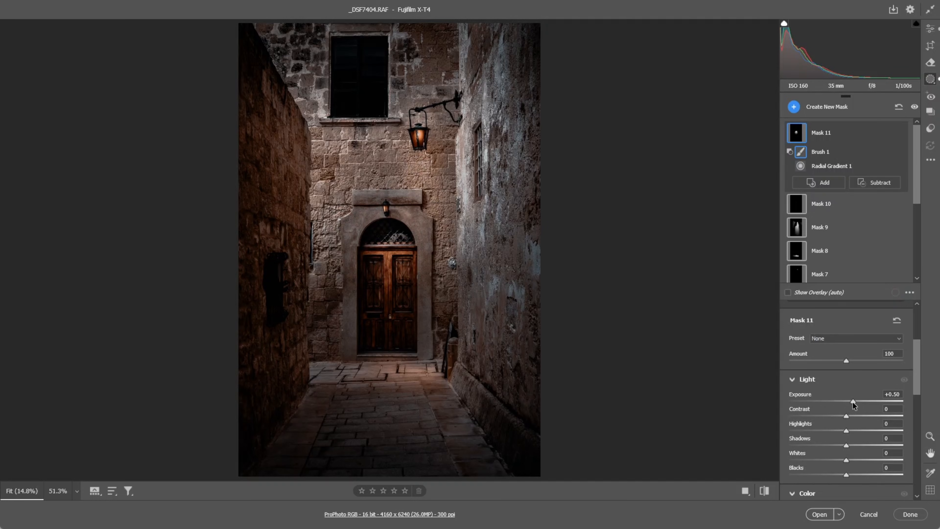
scroll(856, 402, down, 3)
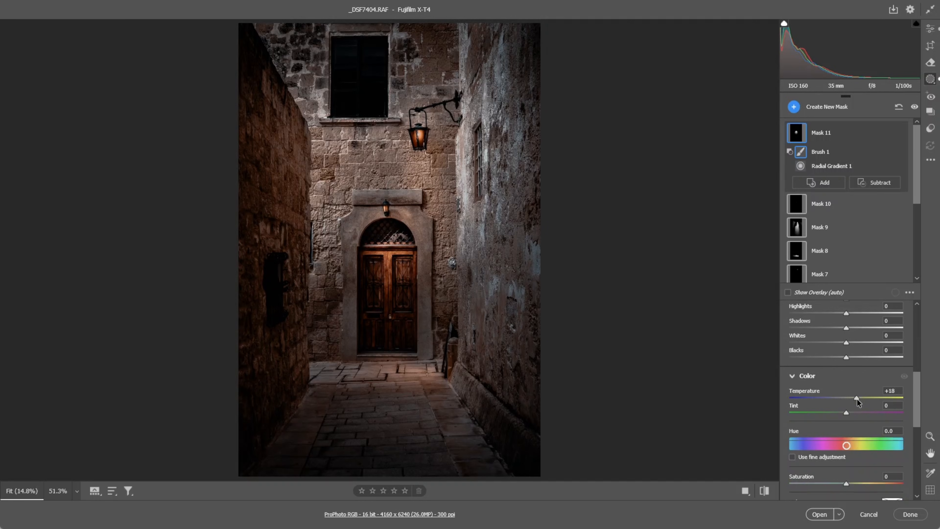
scroll(862, 400, down, 2)
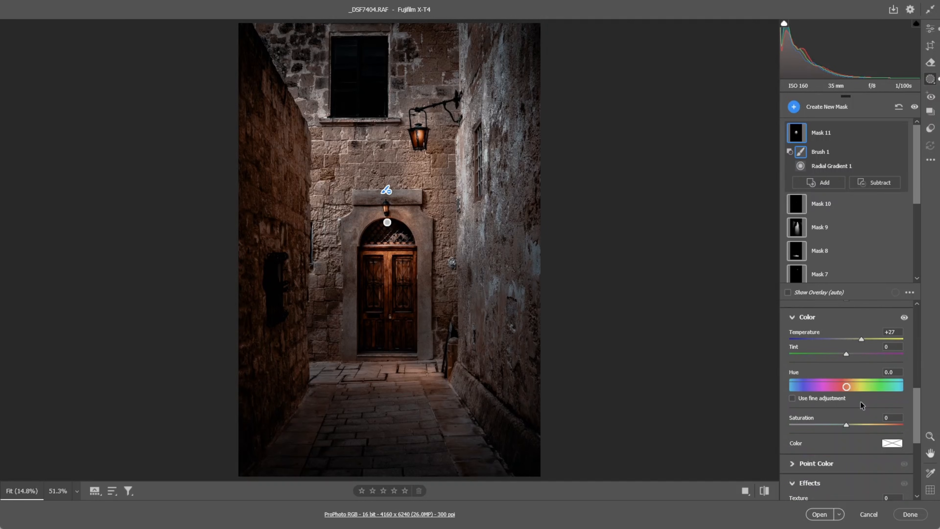
drag(847, 425, 853, 425)
Add a large upright oval radial gradient mask centred on the door, spanning nearly the photo's full height and width
click(794, 107)
click(821, 209)
drag(391, 247, 480, 396)
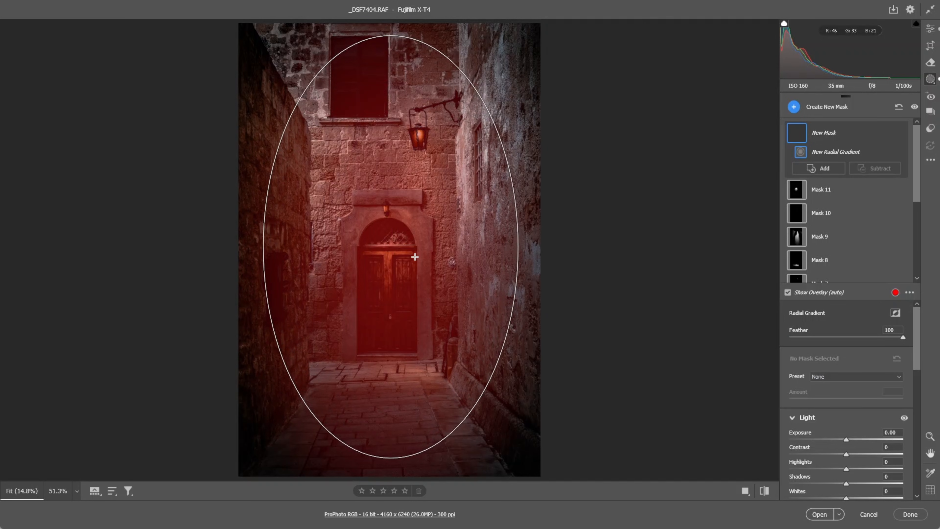
drag(390, 246, 393, 253)
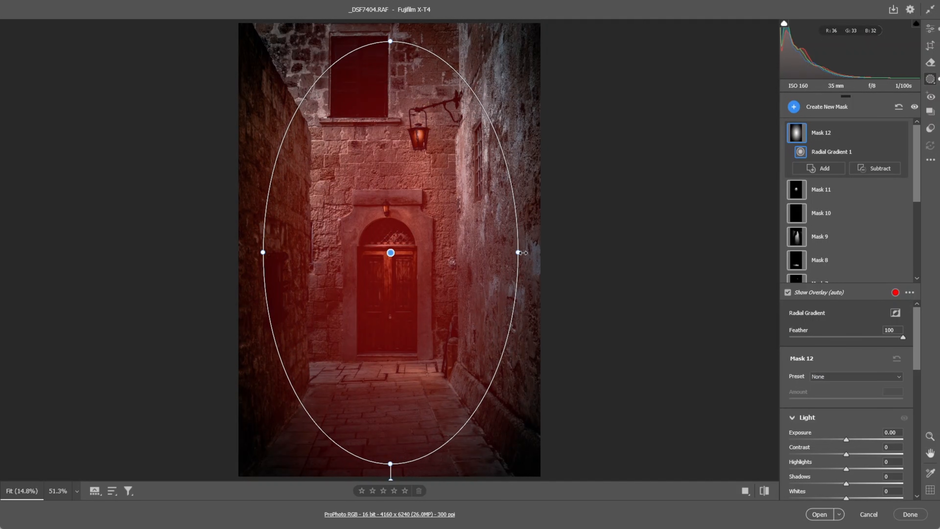
drag(523, 253, 531, 252)
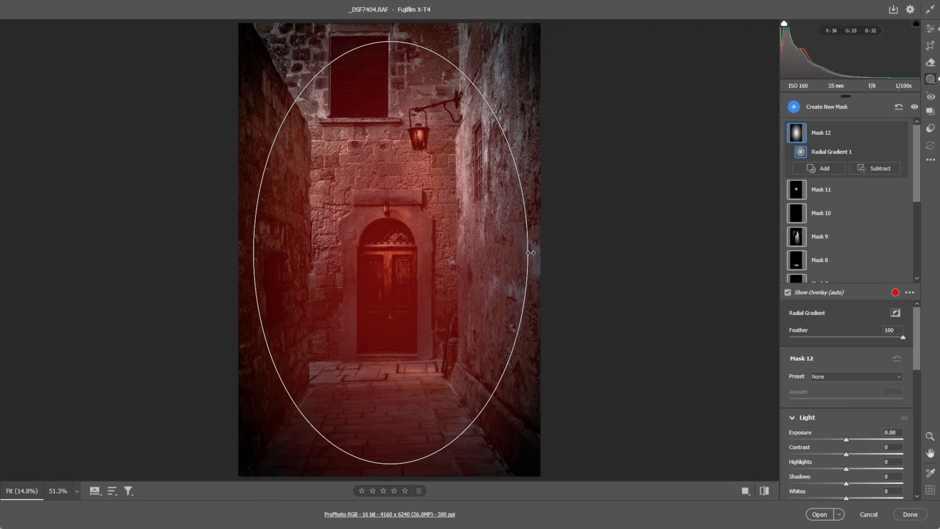
drag(392, 42, 392, 37)
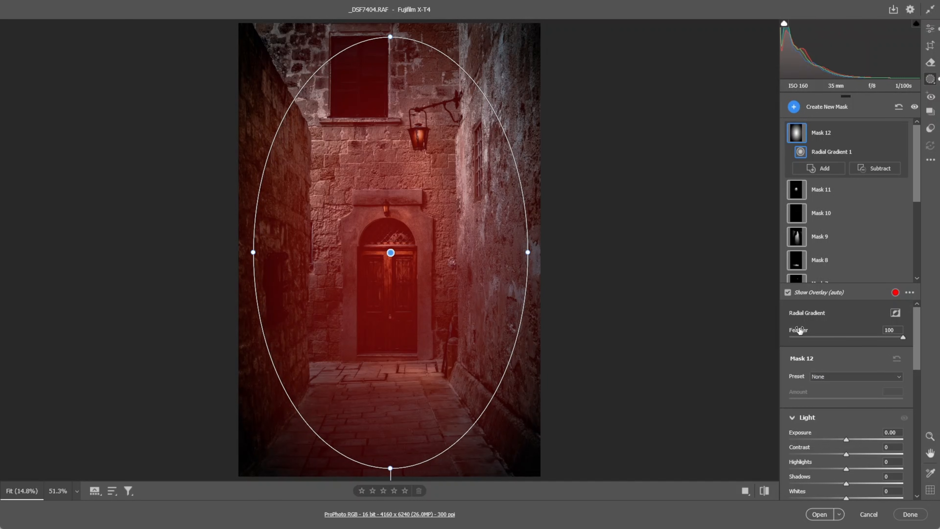
Invert the large oval mask so it covers the photo's edges, and darken it with Exposure -0.15
click(895, 314)
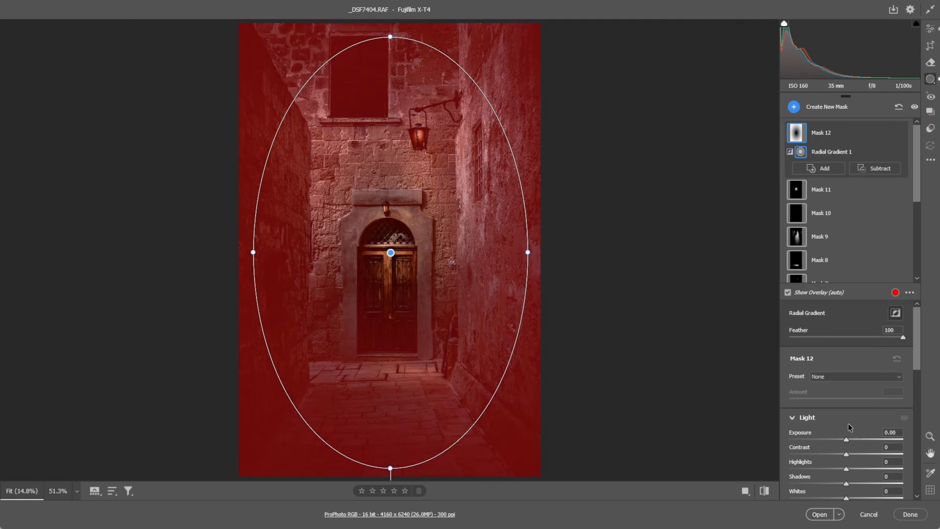
drag(847, 439, 845, 440)
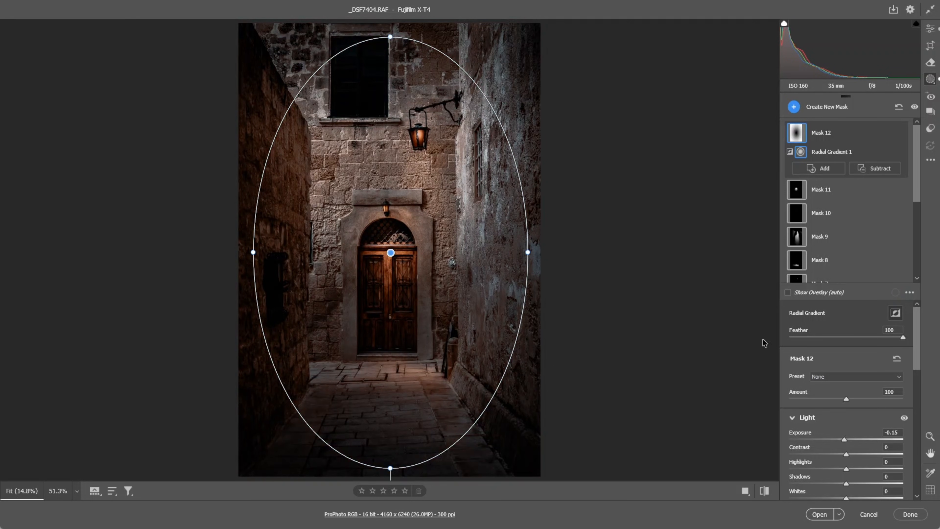
click(930, 29)
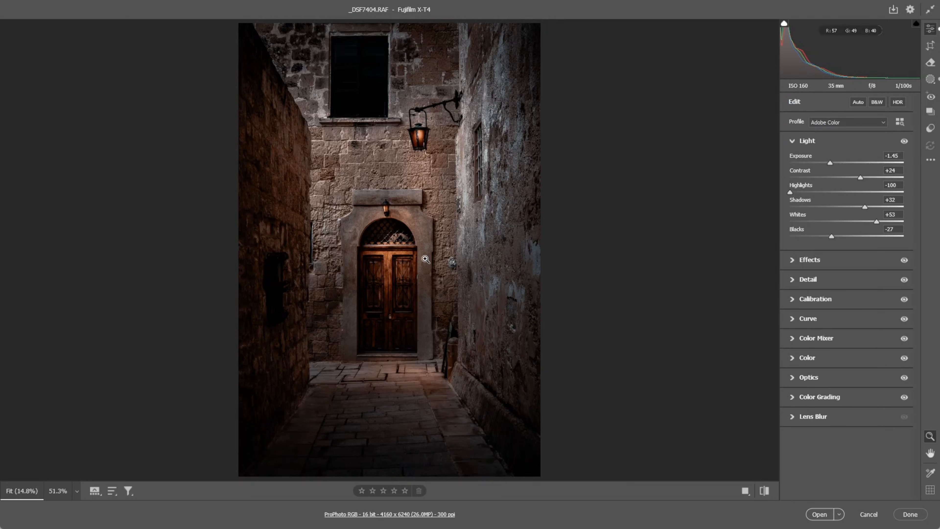
Zoom the photo out to 12% and compare the original and edited versions side by side
drag(425, 259, 410, 258)
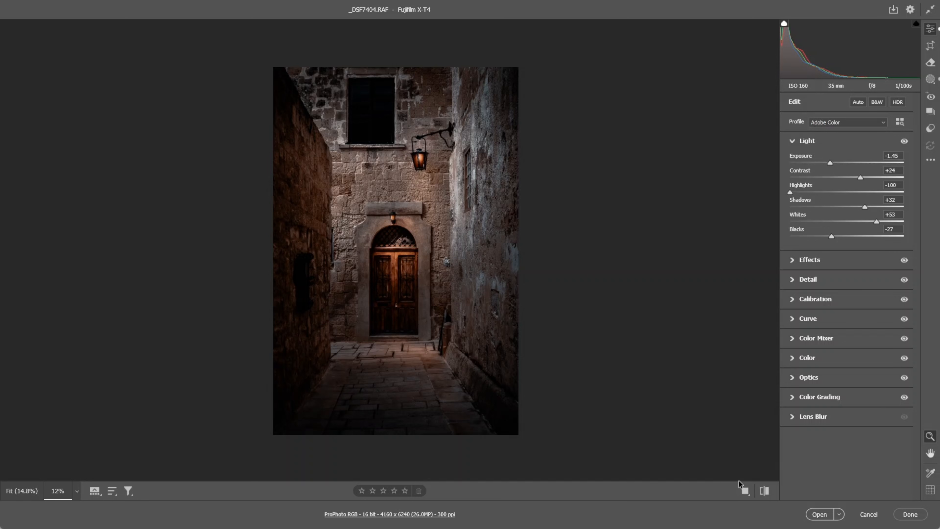
click(746, 494)
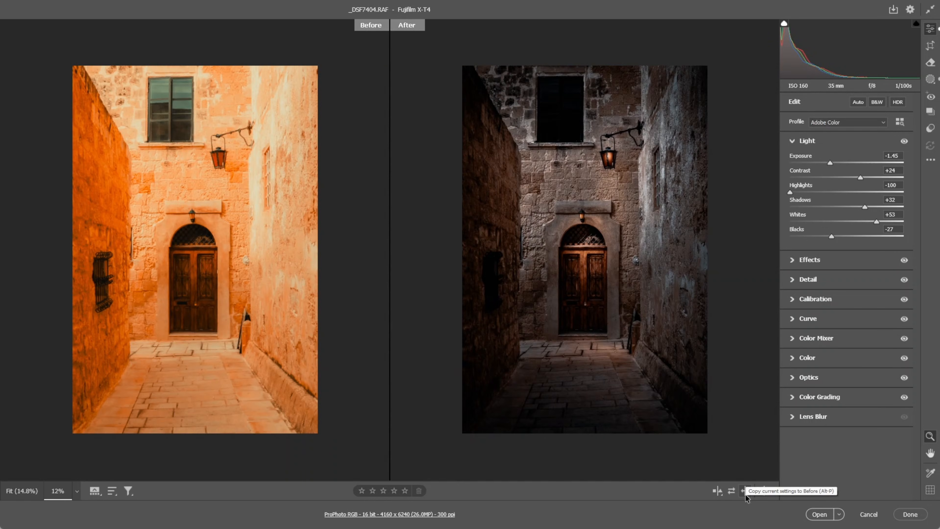